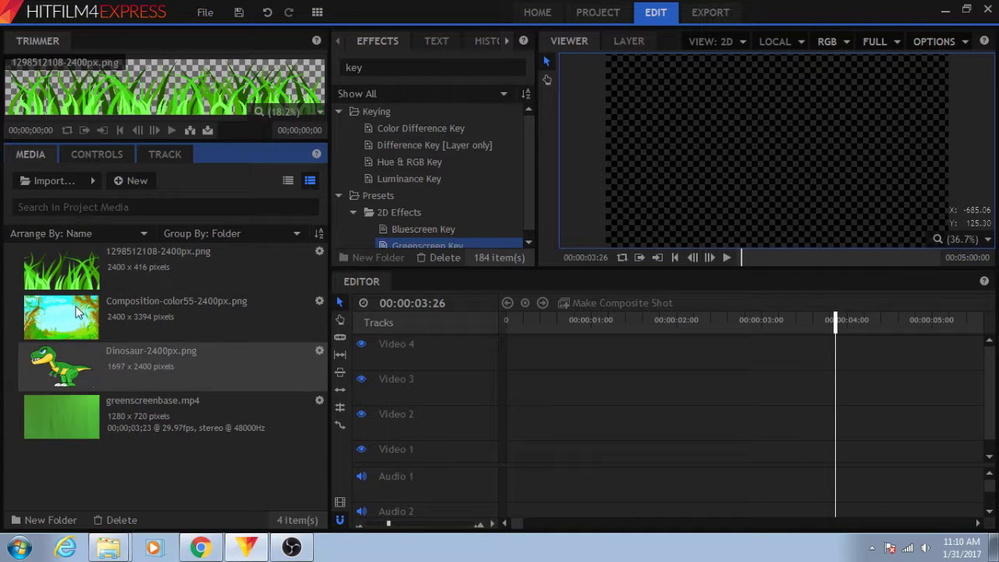
- Load greenscreenbase.mp4 from the Media panel into the Trimmer for preview
click(81, 419)
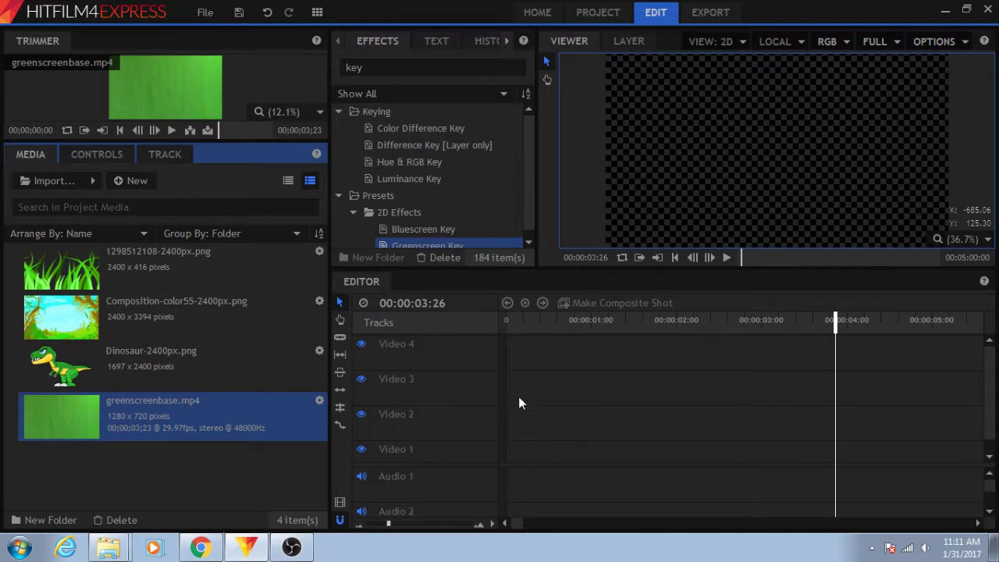
- Place Composition-color55-2400px.png on Video 1 and fit it to the frame height
scroll(518, 398, down, 1)
drag(66, 323, 505, 451)
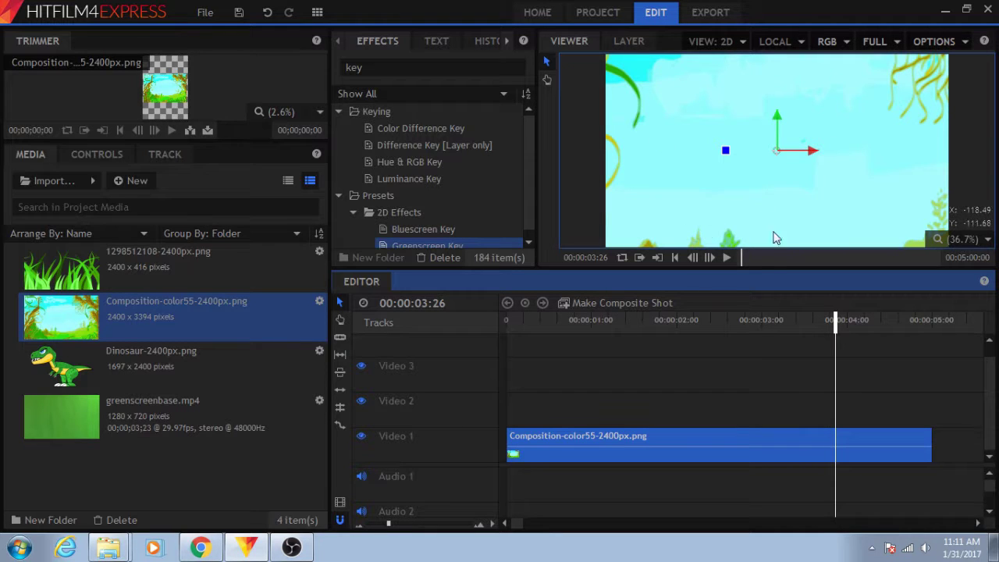
right_click(680, 439)
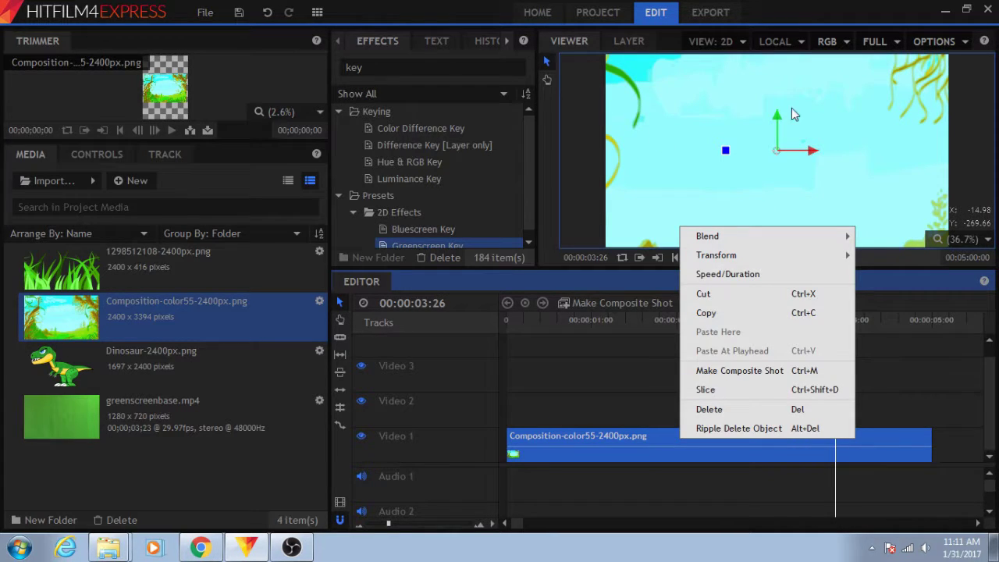
mouse_move(753, 255)
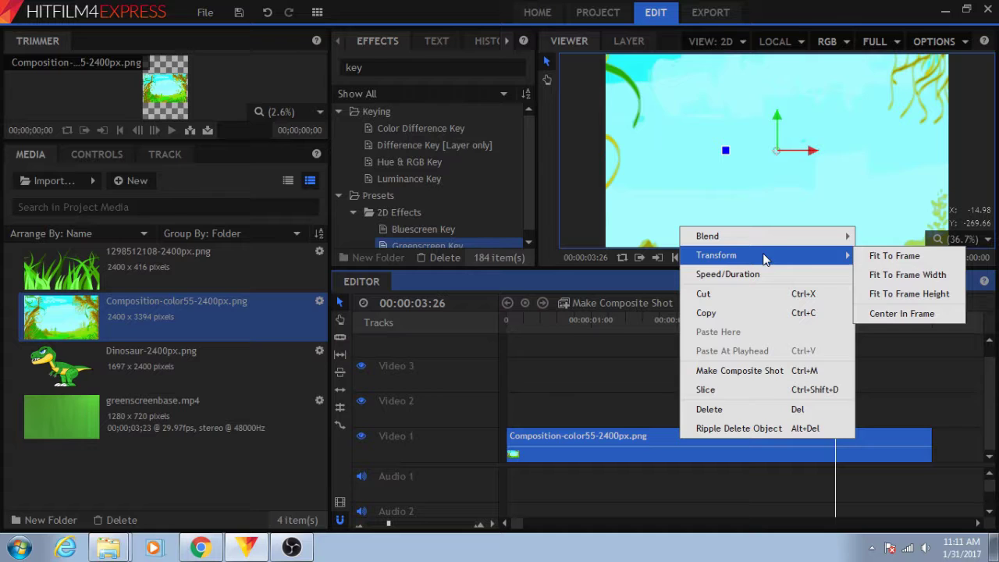
click(912, 295)
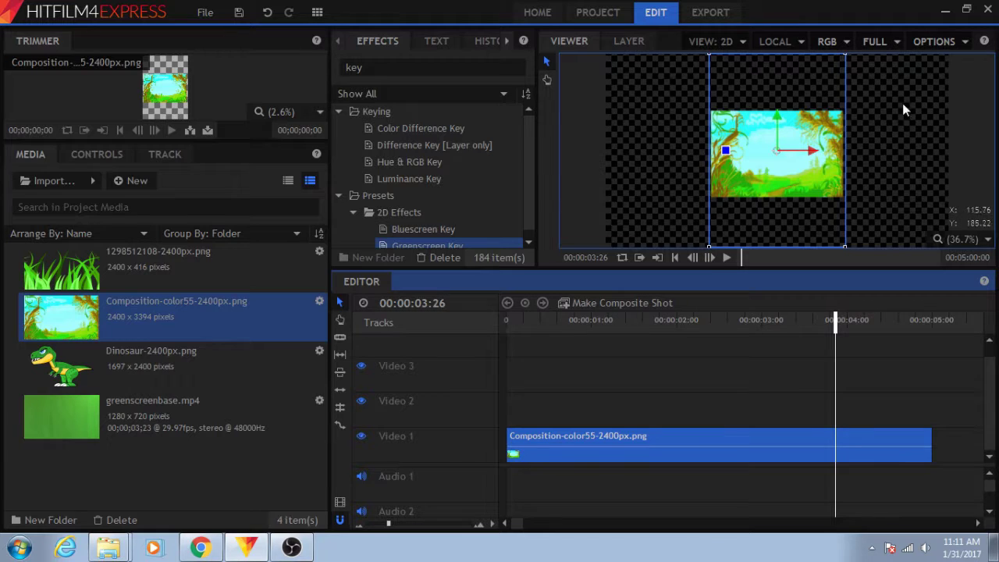
click(712, 250)
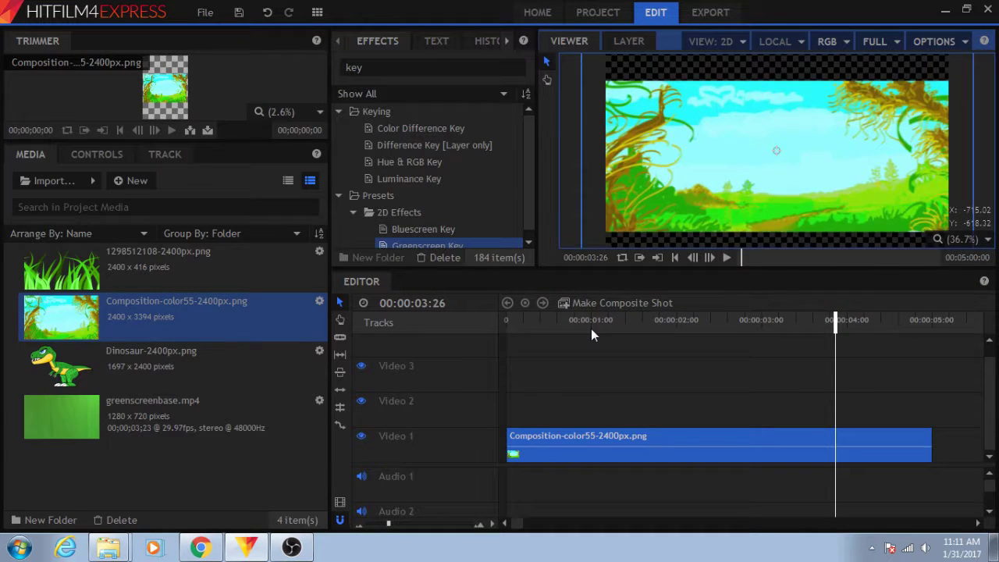
click(574, 394)
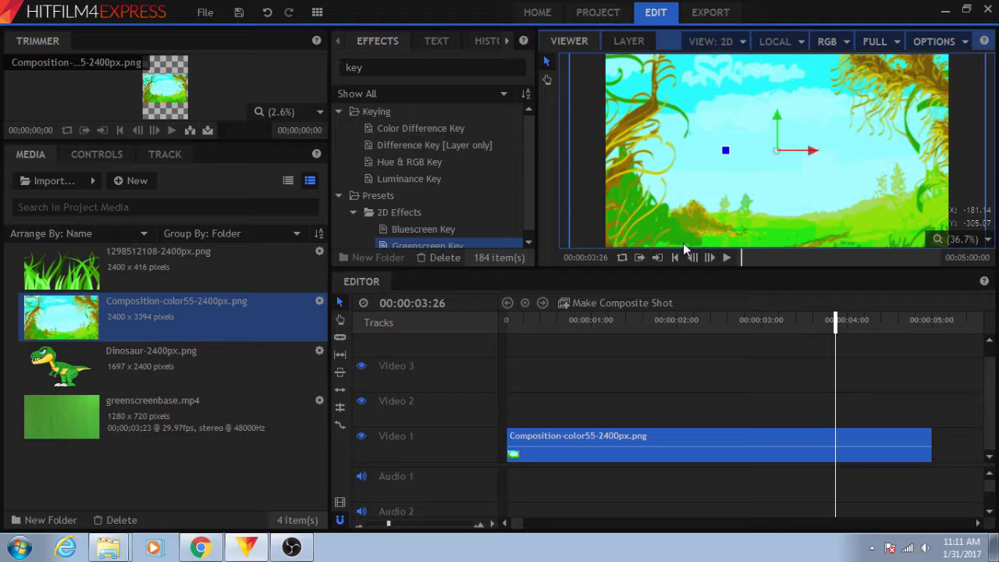
- Put Dinosaur-2400px.png on Video 2, shift it left, and add greenscreenbase.mp4 on Video 3
drag(228, 361, 511, 414)
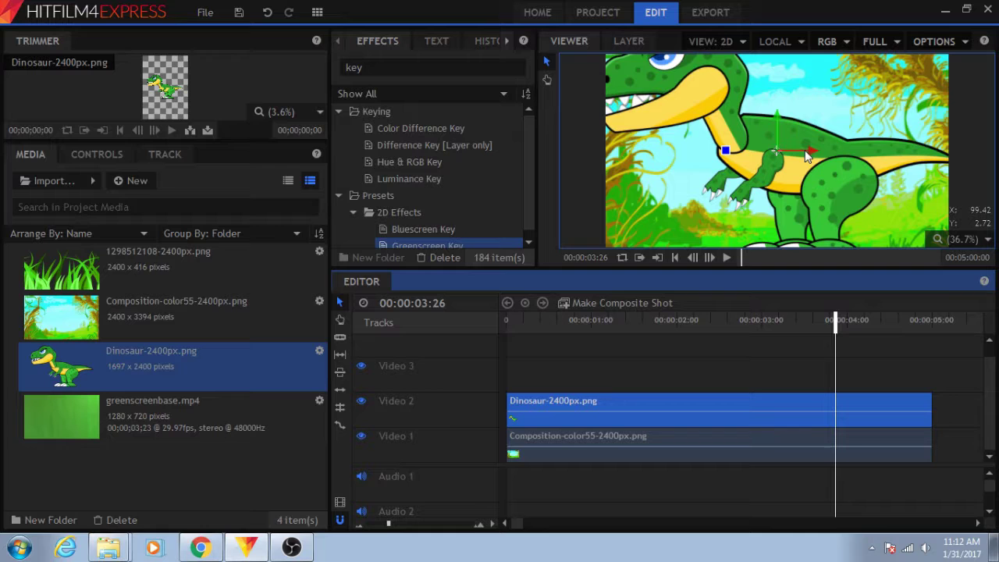
drag(803, 152, 823, 150)
drag(86, 416, 513, 384)
- Play the unkeyed composite from the start, then stop at frame 00:00:00:16
drag(521, 336, 499, 337)
click(725, 258)
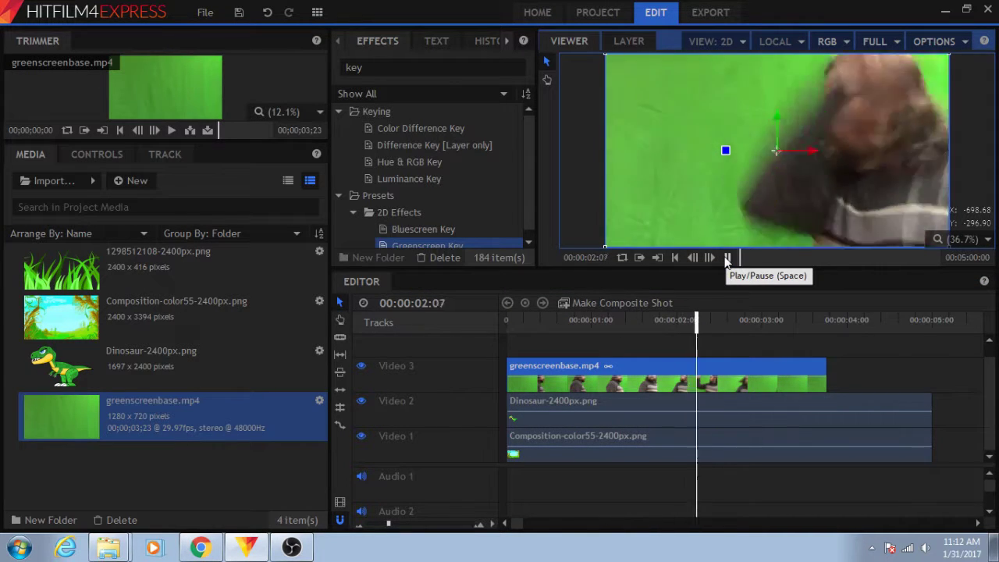
click(727, 258)
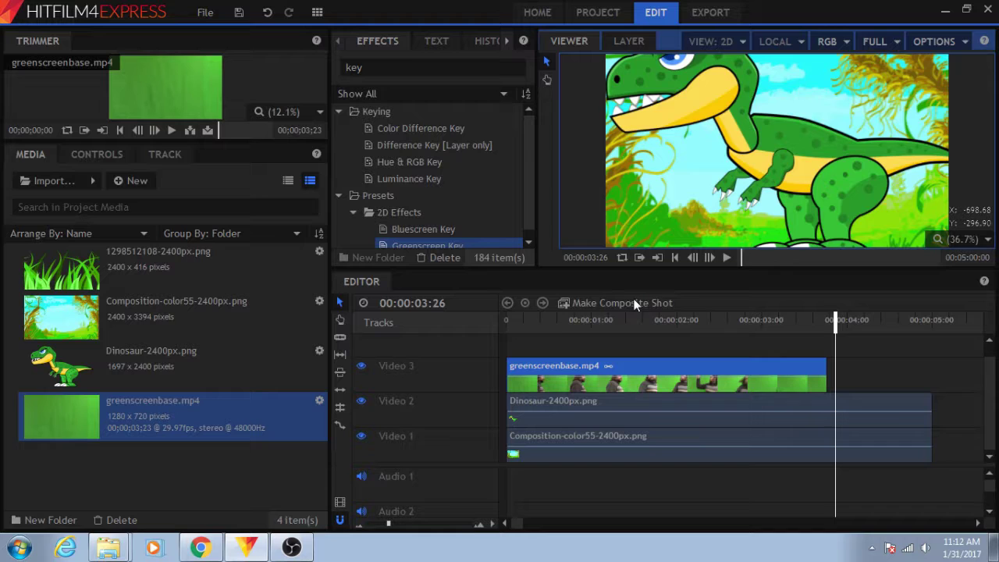
click(553, 321)
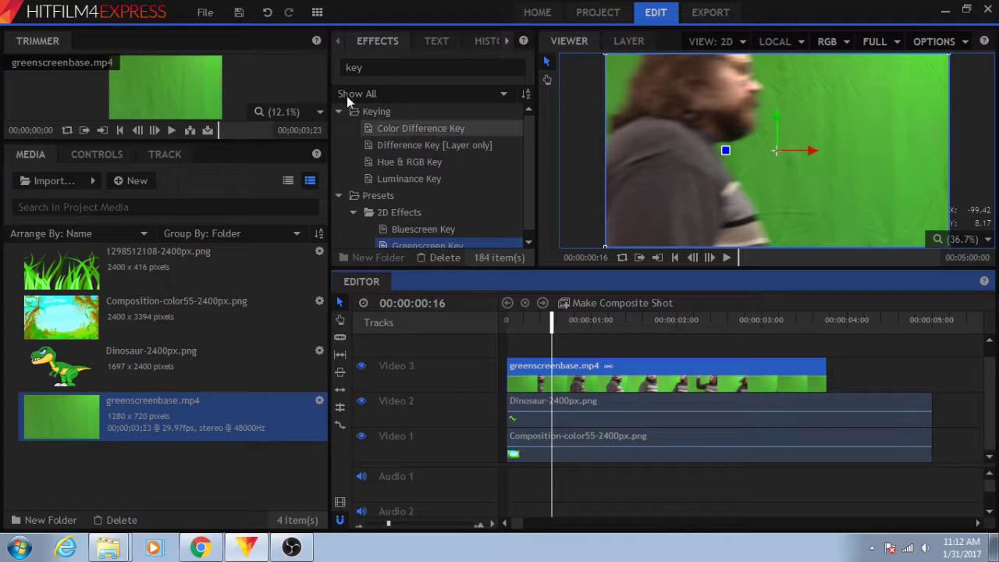
- Try the Editing workspace layout, then switch to the Classic workspace
click(317, 13)
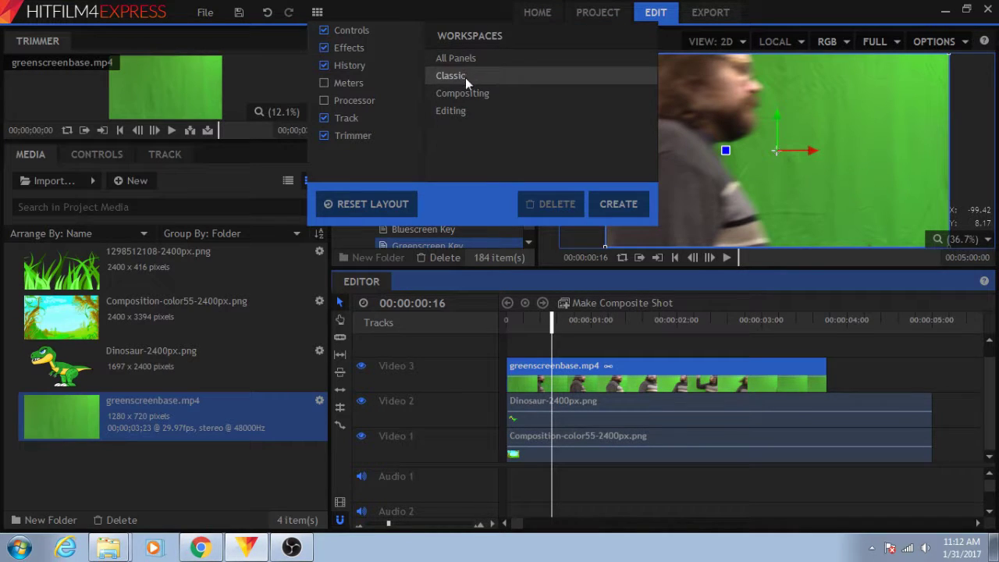
click(467, 113)
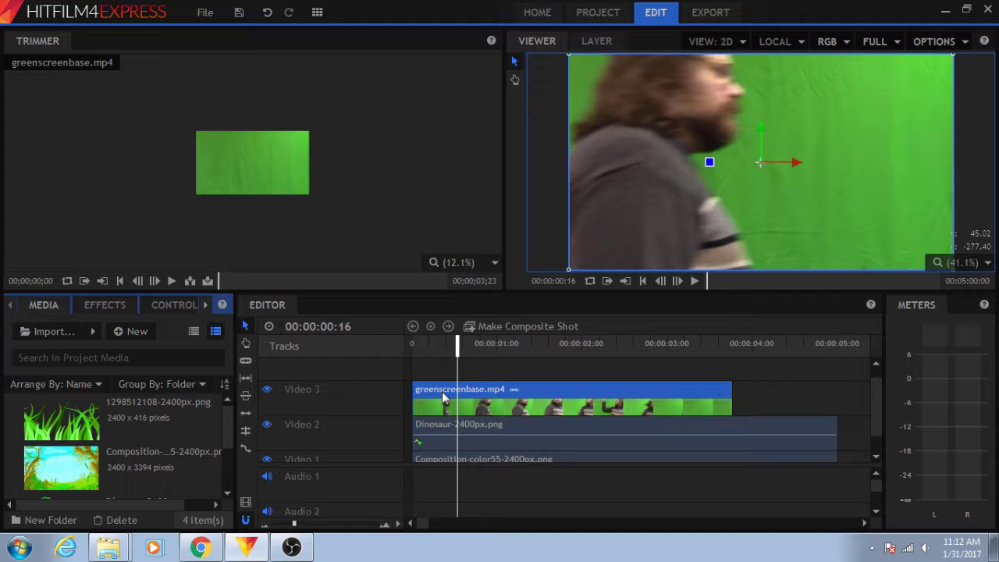
click(317, 11)
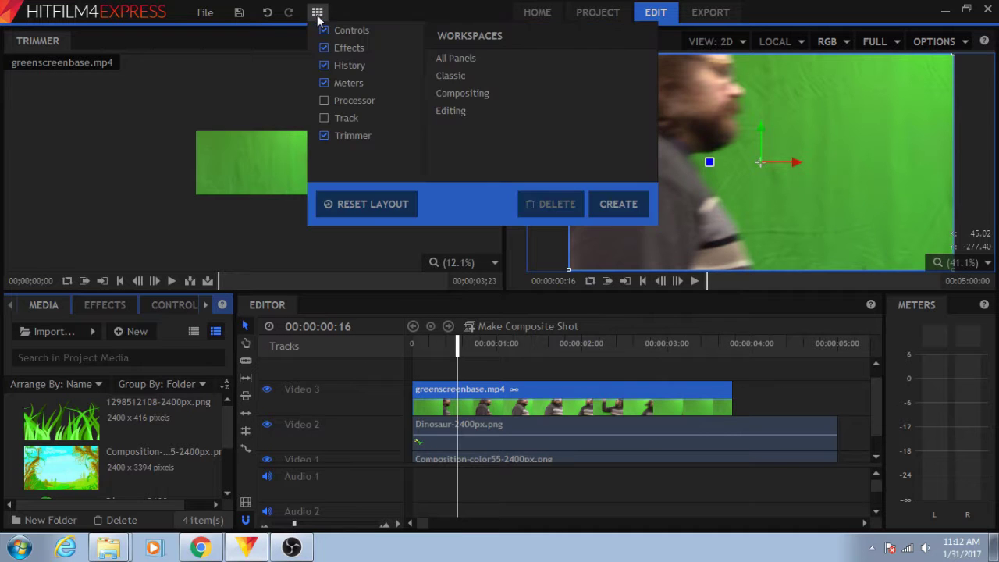
click(457, 73)
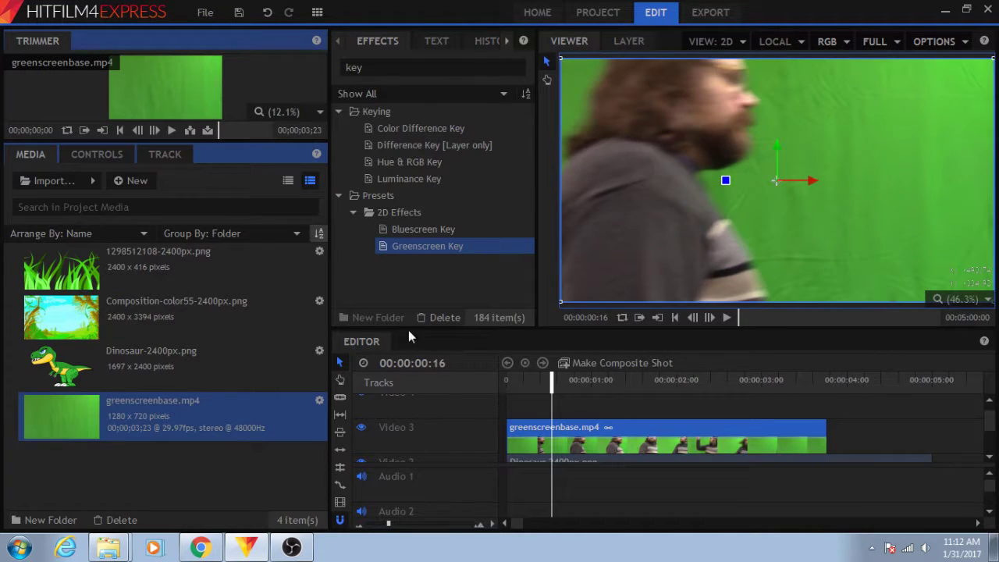
- Apply the Greenscreen Key preset to greenscreenbase.mp4, play back the keyed composite, and rewind
scroll(687, 413, up, 1)
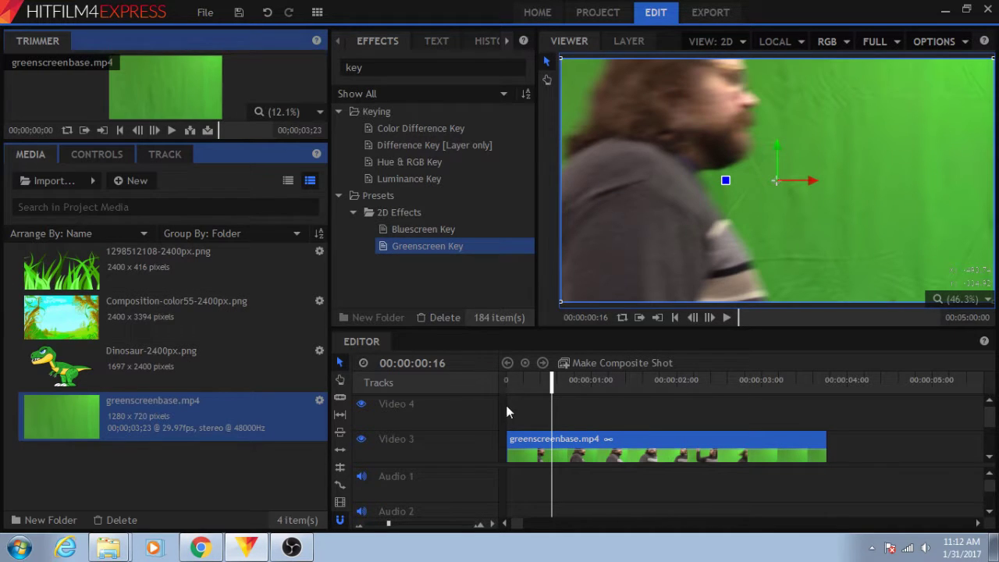
drag(550, 383, 537, 382)
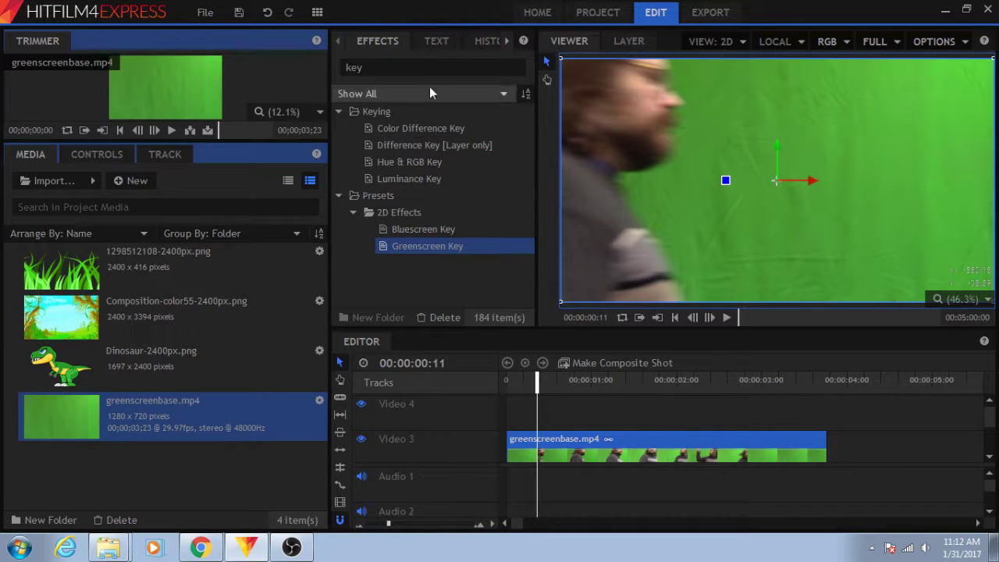
drag(405, 245, 589, 443)
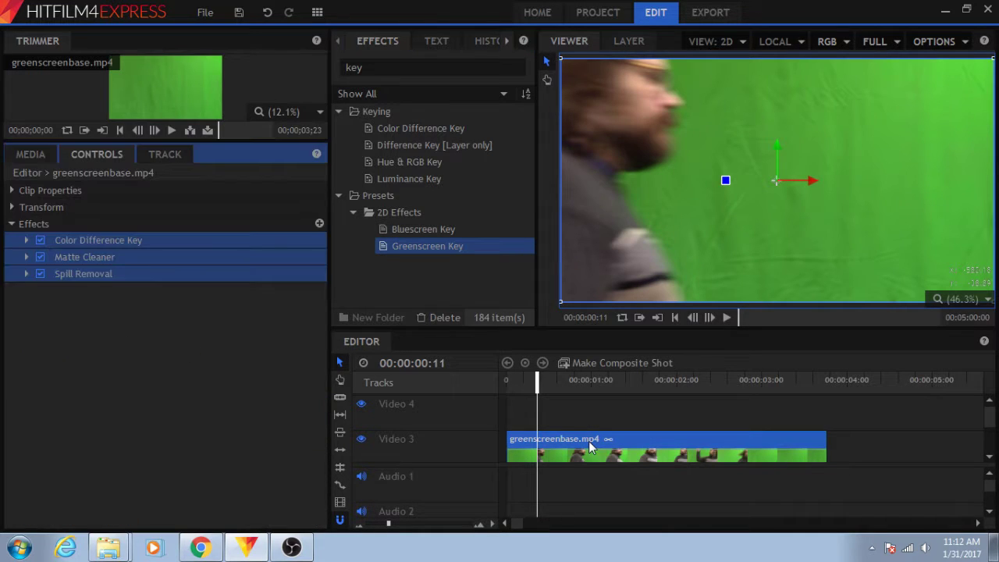
click(726, 319)
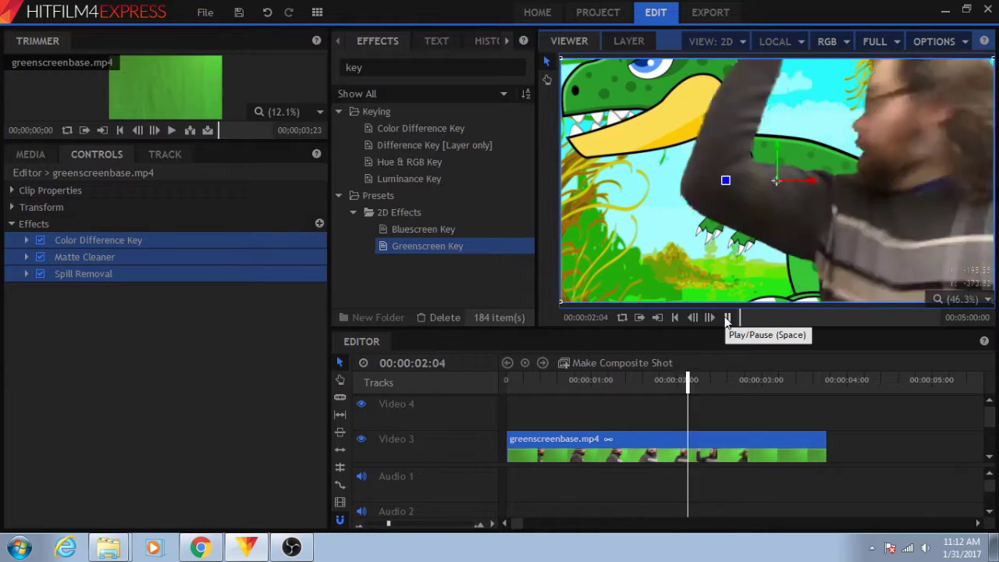
click(726, 319)
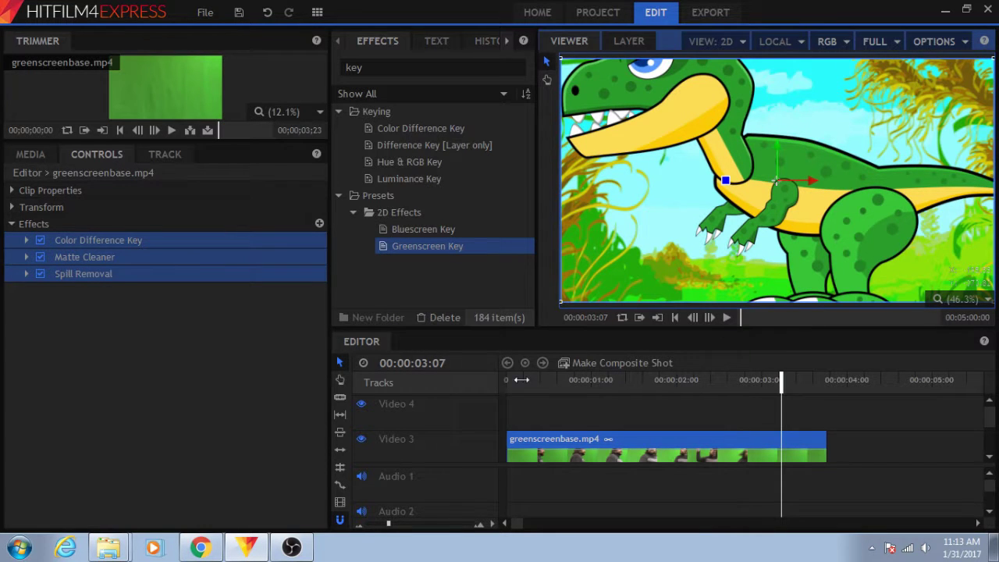
drag(520, 381, 498, 382)
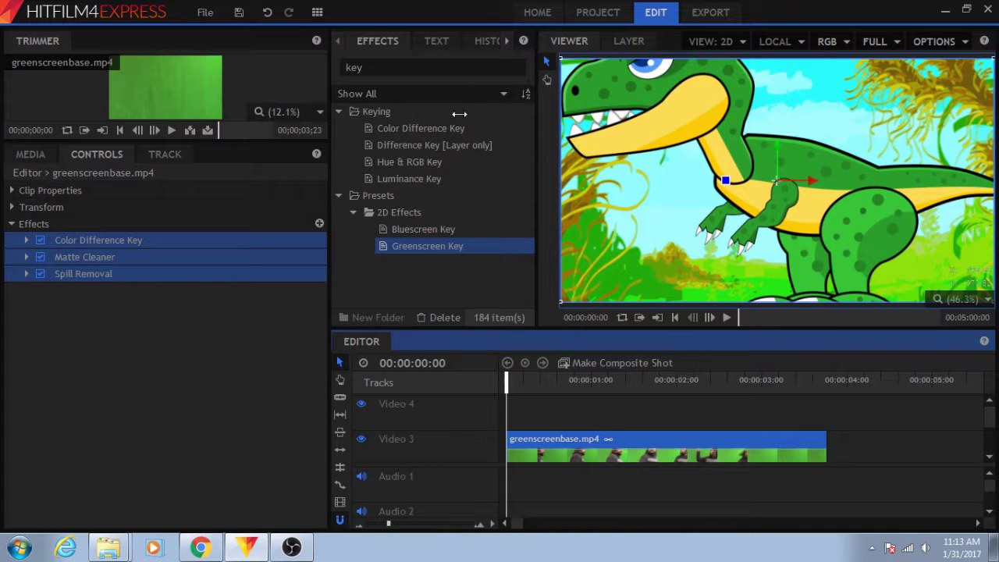
- Preview the grass image and add it to the timeline as the top layer
click(31, 155)
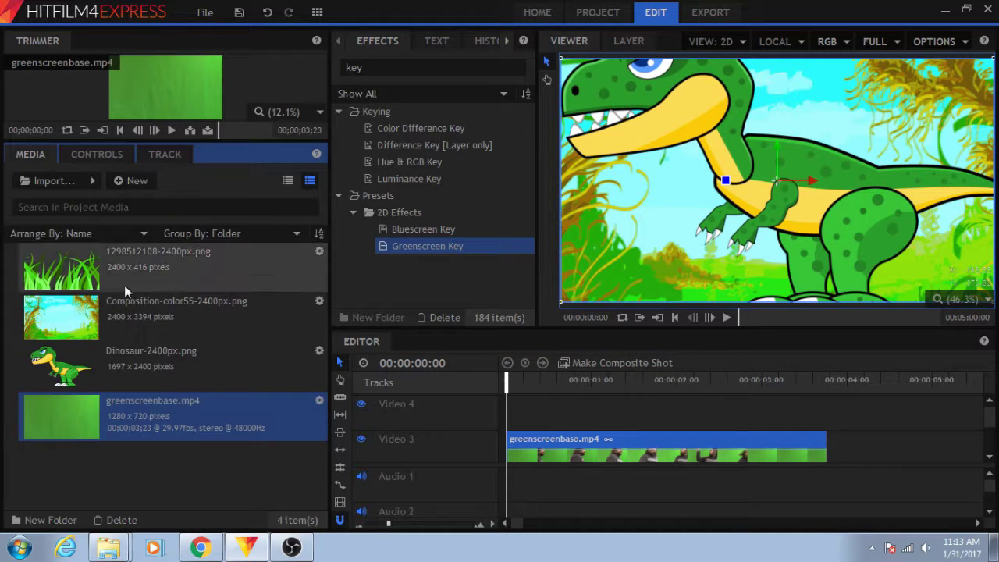
click(69, 272)
click(545, 386)
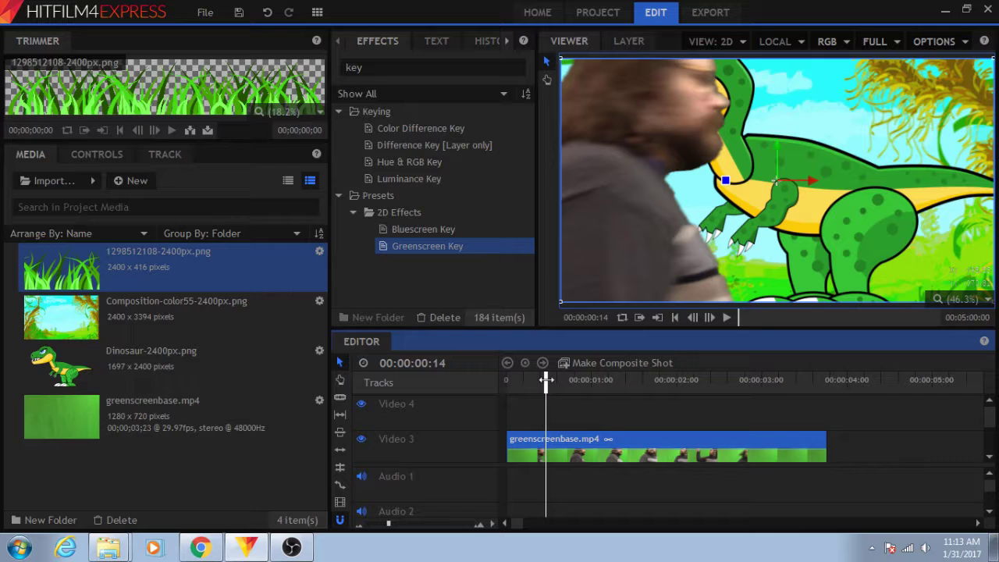
drag(78, 272, 509, 407)
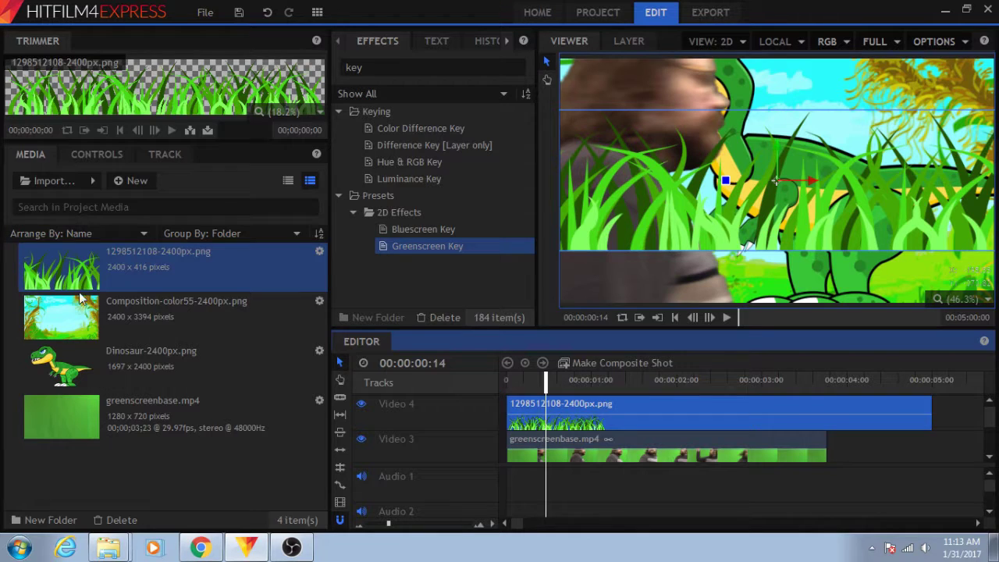
- Lower the grass layer in the frame and play the composite from the start
drag(772, 146, 769, 220)
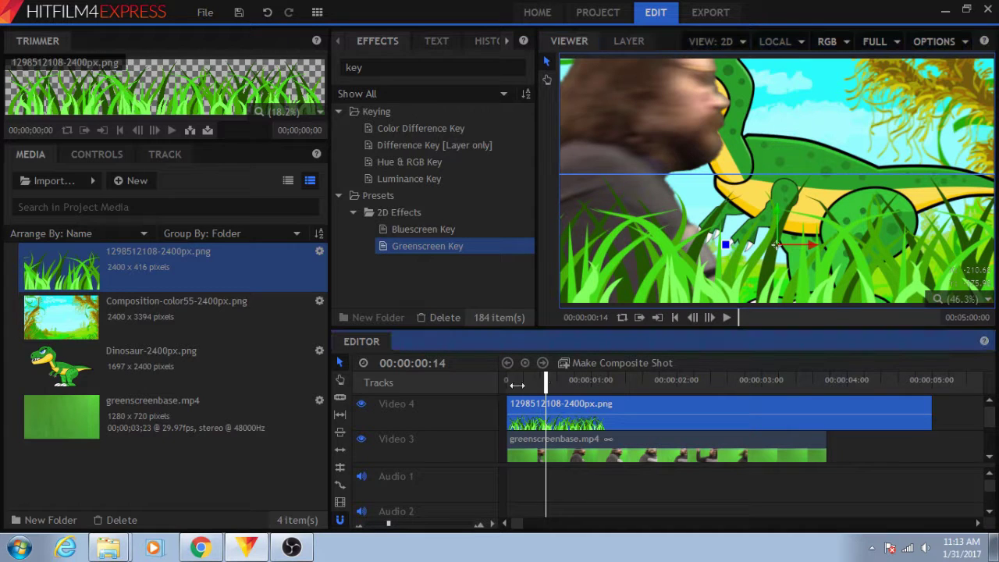
drag(516, 384, 481, 388)
click(727, 317)
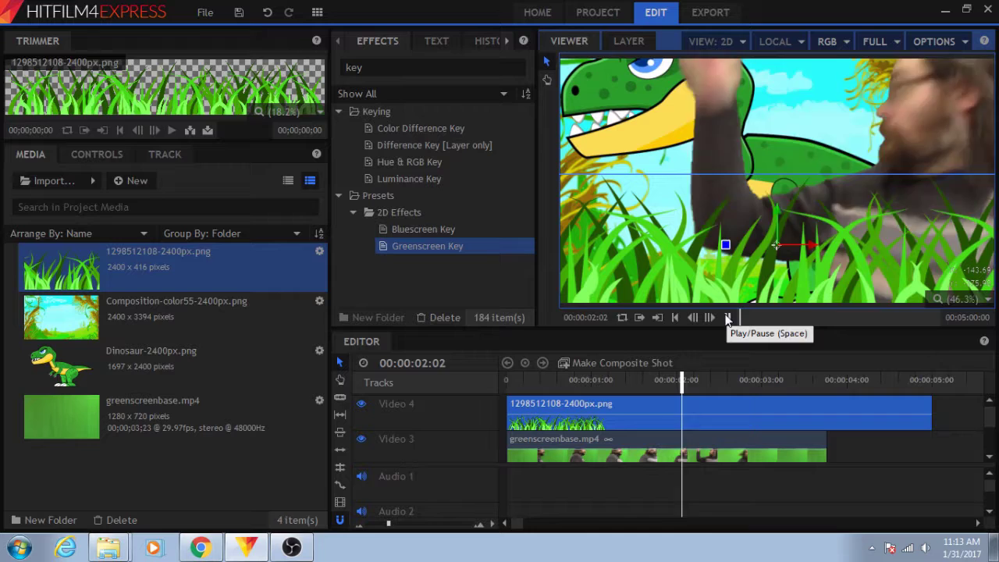
click(947, 409)
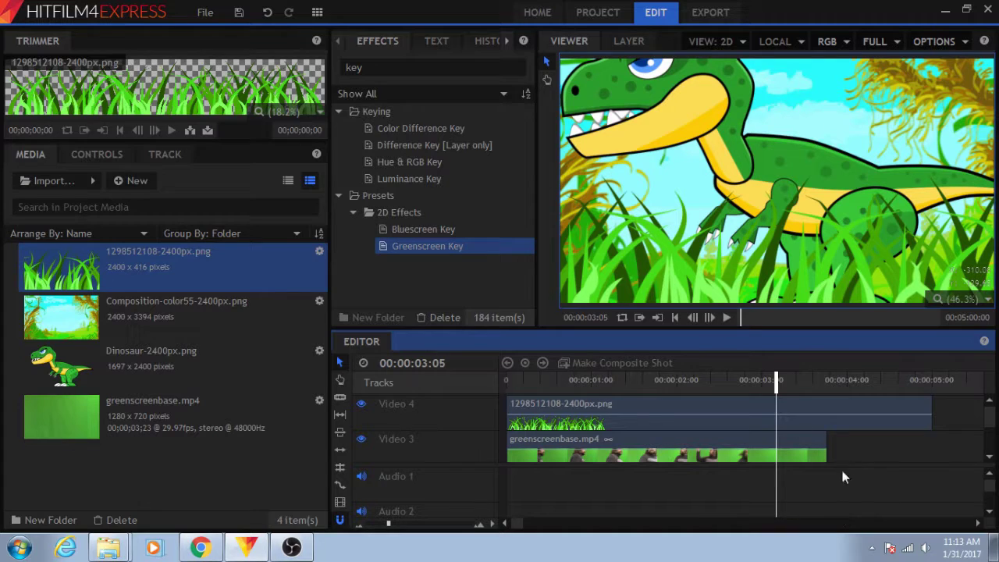
scroll(853, 444, down, 1)
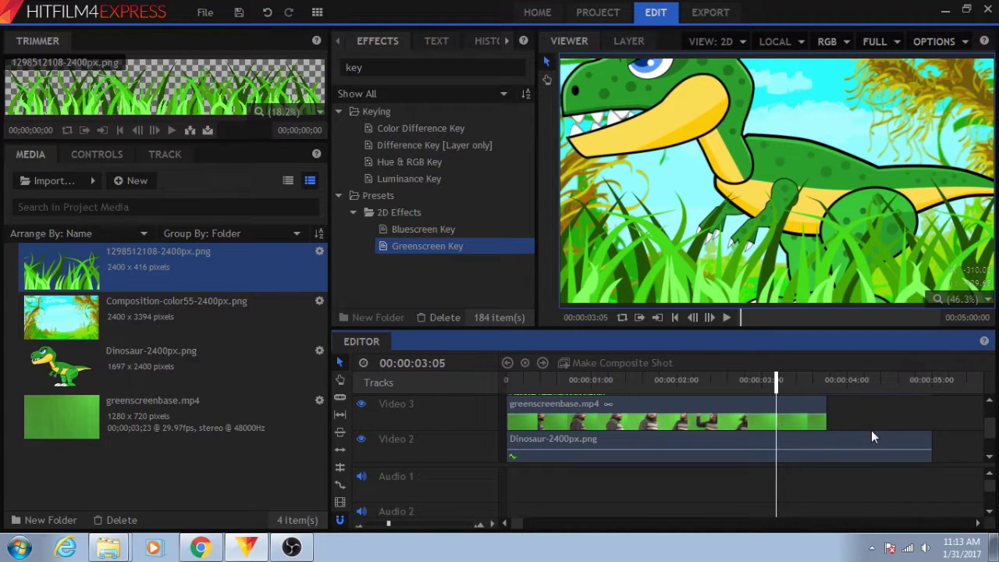
scroll(890, 414, up, 1)
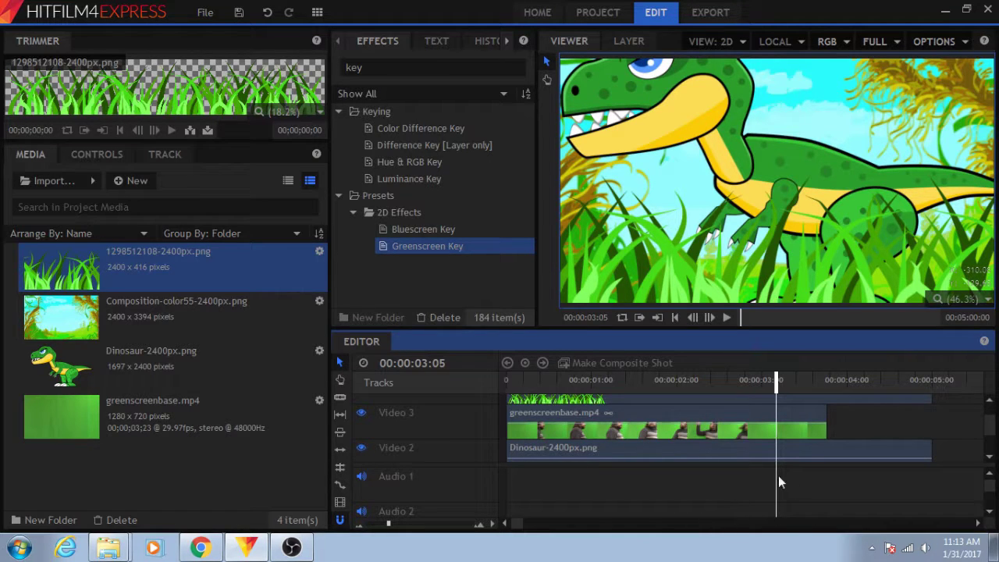
scroll(761, 453, up, 1)
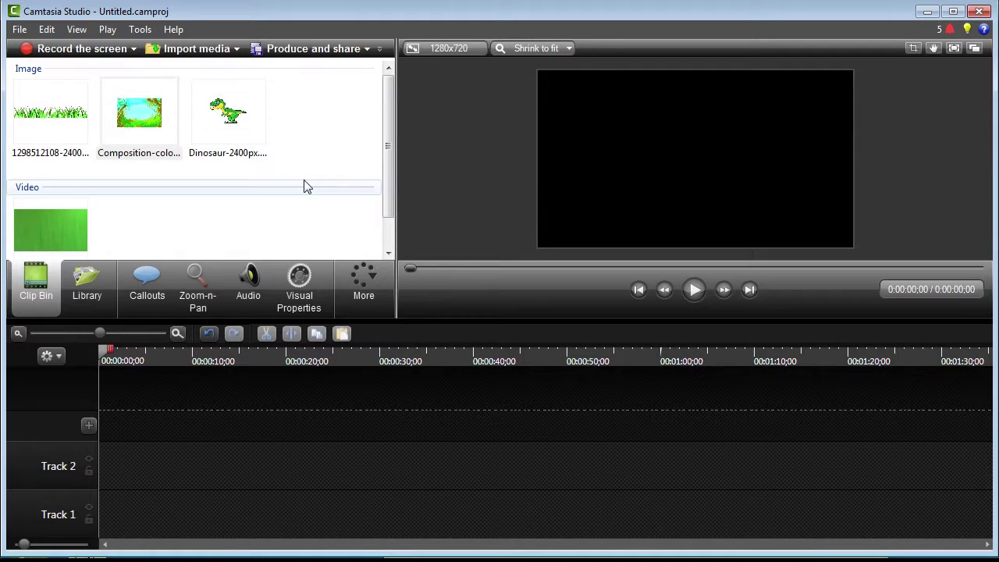
- Drag greenscreenbase.mp4 from the Clip Bin onto a new timeline track
drag(387, 162, 363, 203)
click(47, 191)
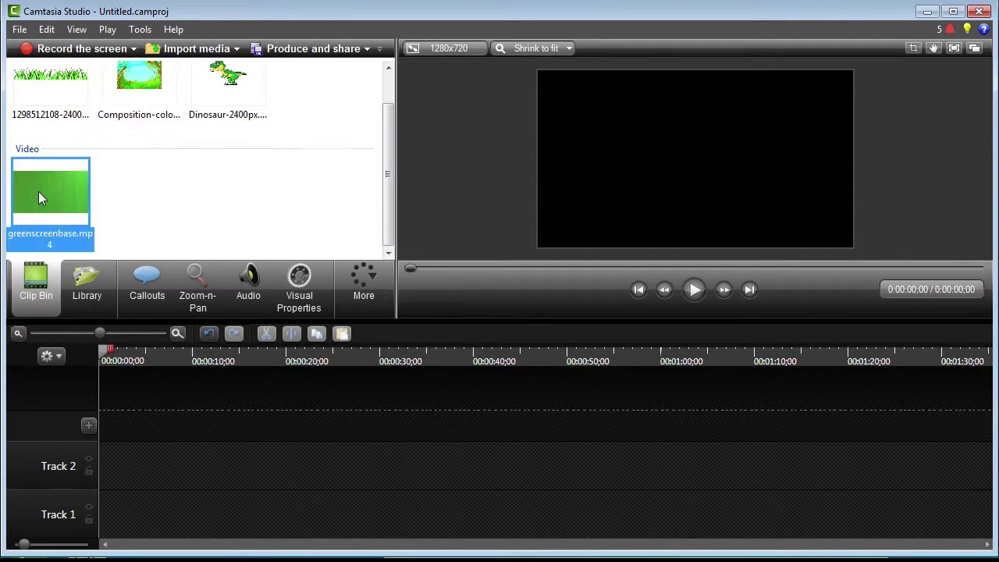
drag(25, 178, 104, 332)
mouse_move(115, 428)
mouse_down()
mouse_move(138, 429)
mouse_move(130, 417)
mouse_up()
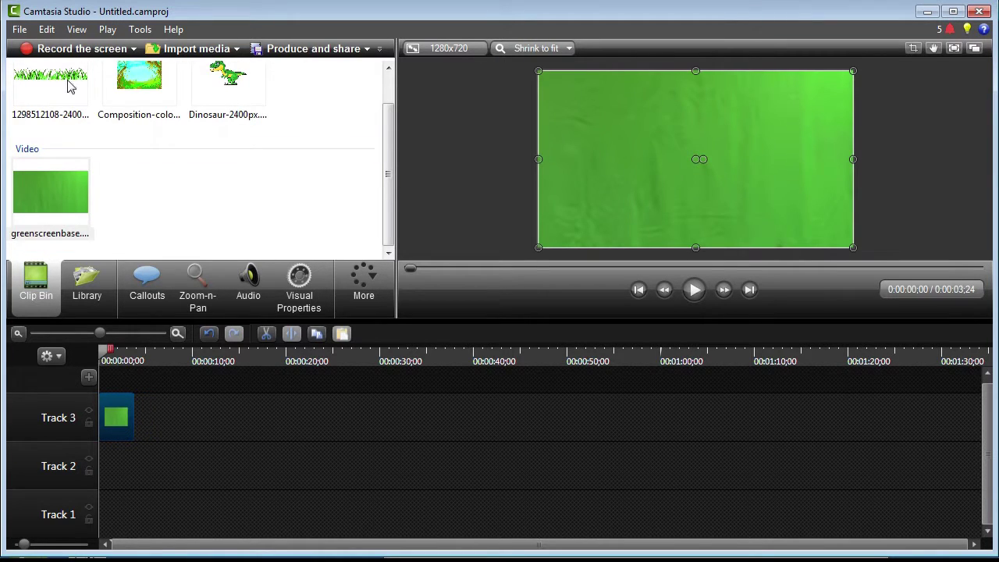
- Put the jungle Composition image on Track 1, enlarged past the frame edges
click(153, 83)
scroll(138, 80, up, 1)
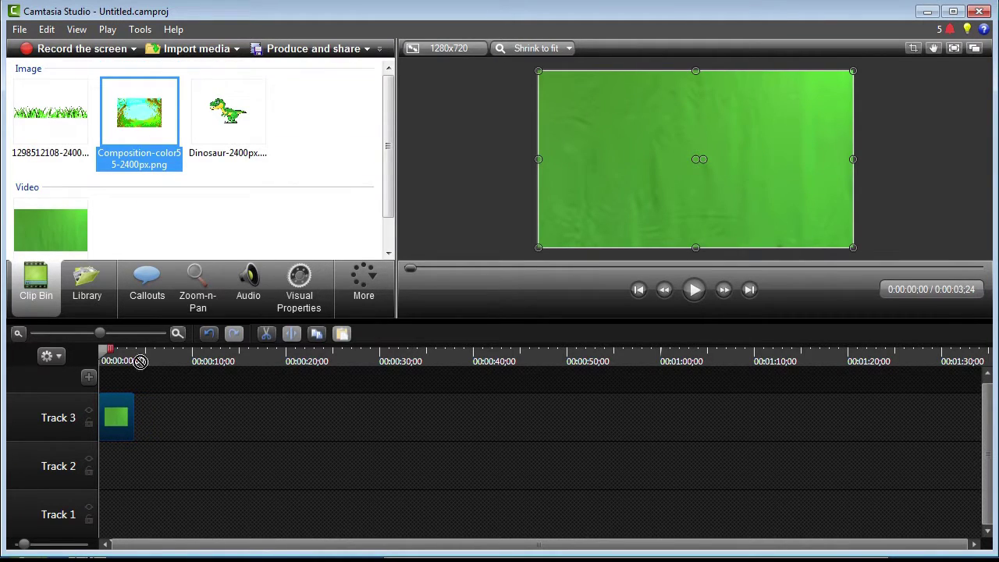
drag(140, 362, 134, 516)
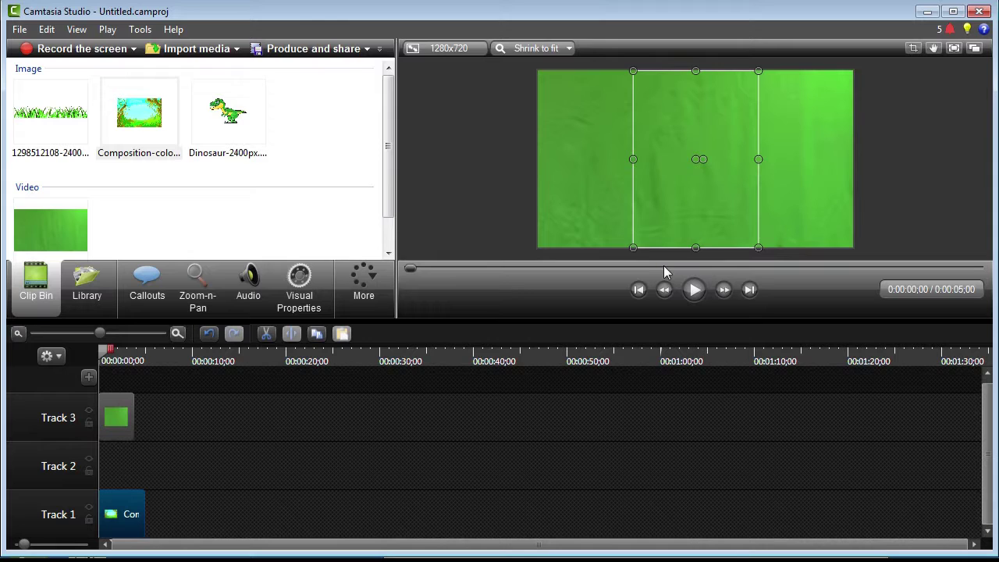
drag(632, 248, 377, 391)
drag(473, 226, 603, 64)
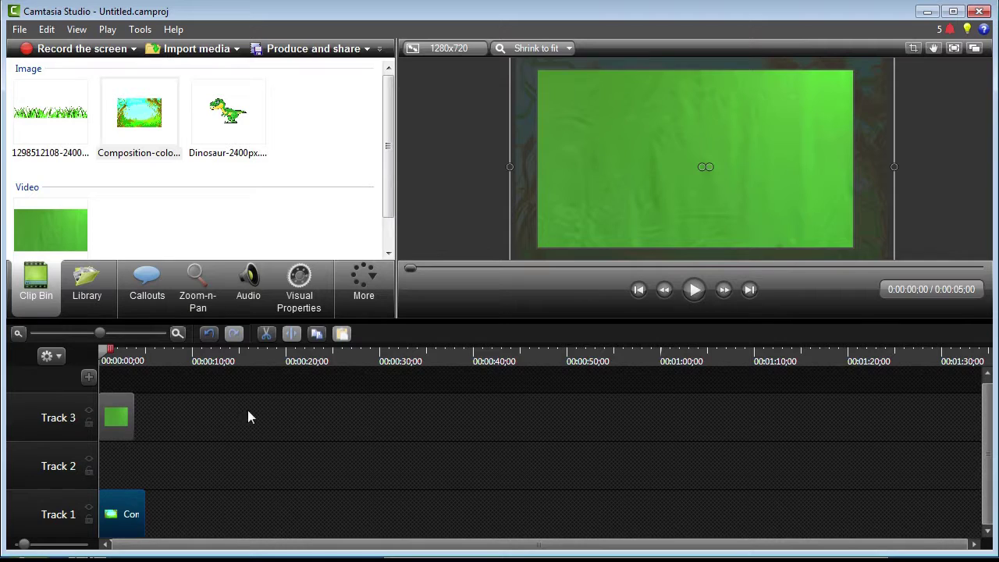
- Add the Dinosaur image on Track 2, greatly enlarged and moved down so its body shows
drag(227, 113, 222, 128)
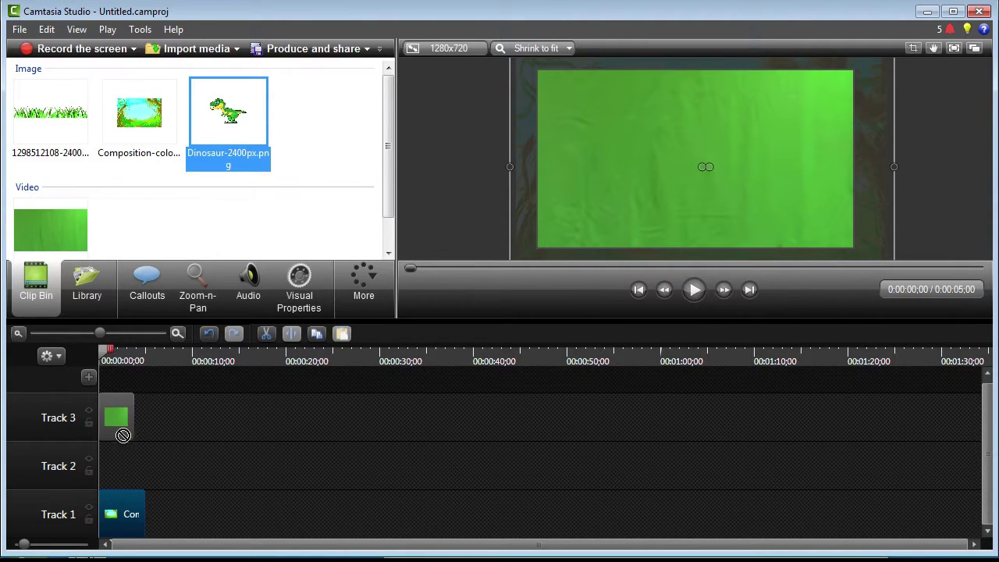
drag(122, 434, 129, 455)
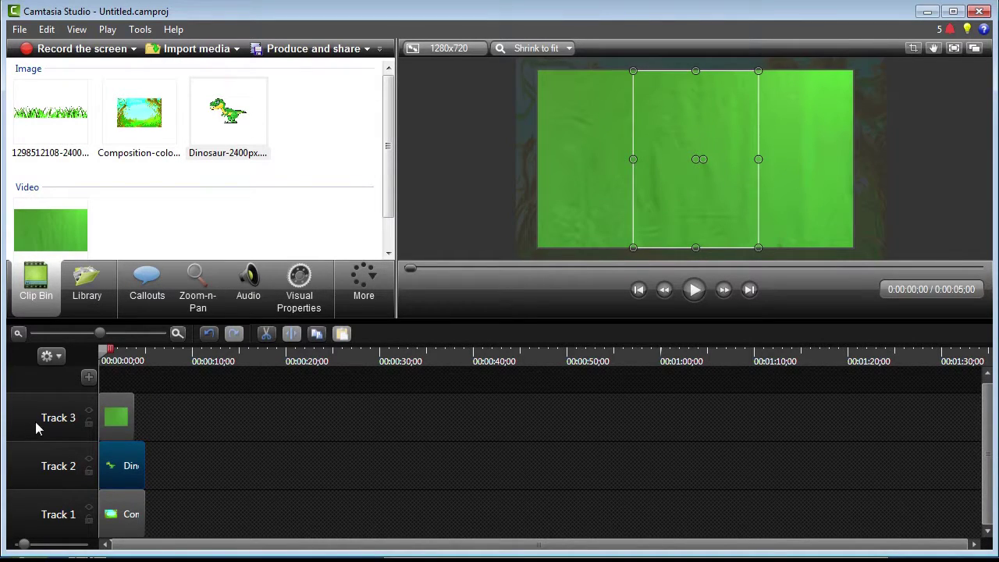
click(89, 413)
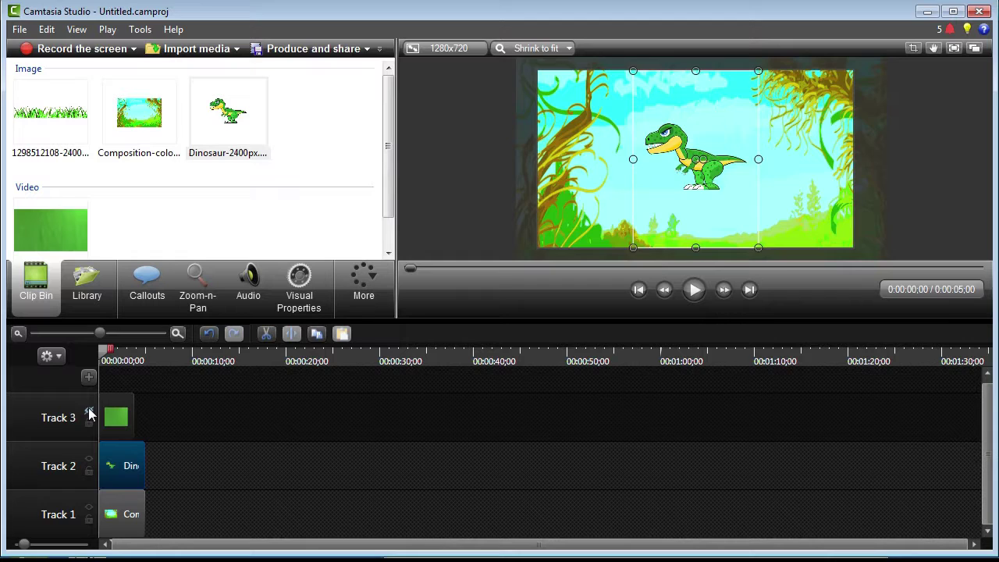
drag(680, 149, 770, 202)
drag(728, 131, 521, 17)
drag(747, 107, 728, 190)
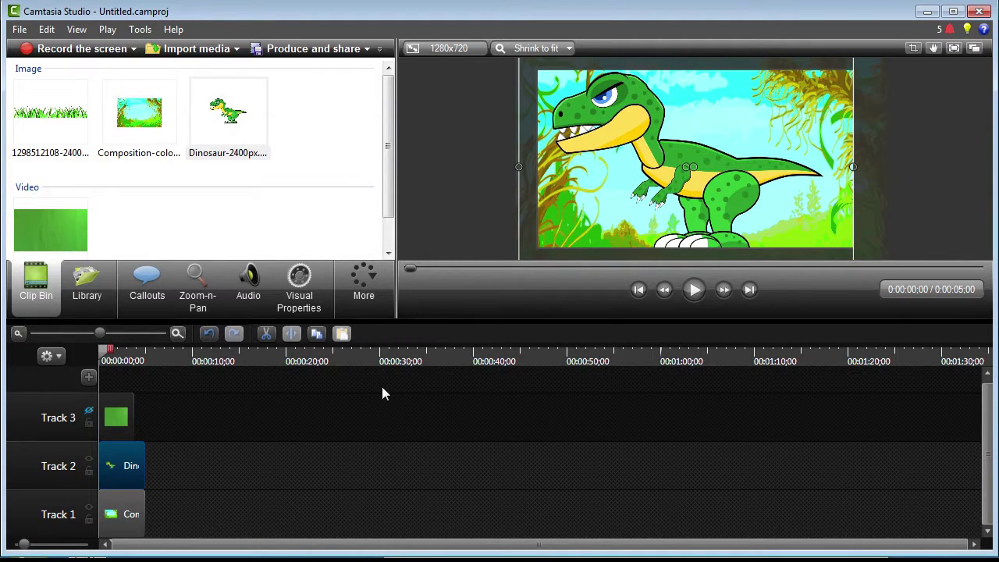
- Show the green-screen clip again and add the grass image on Track 4 at the frame's bottom
click(88, 412)
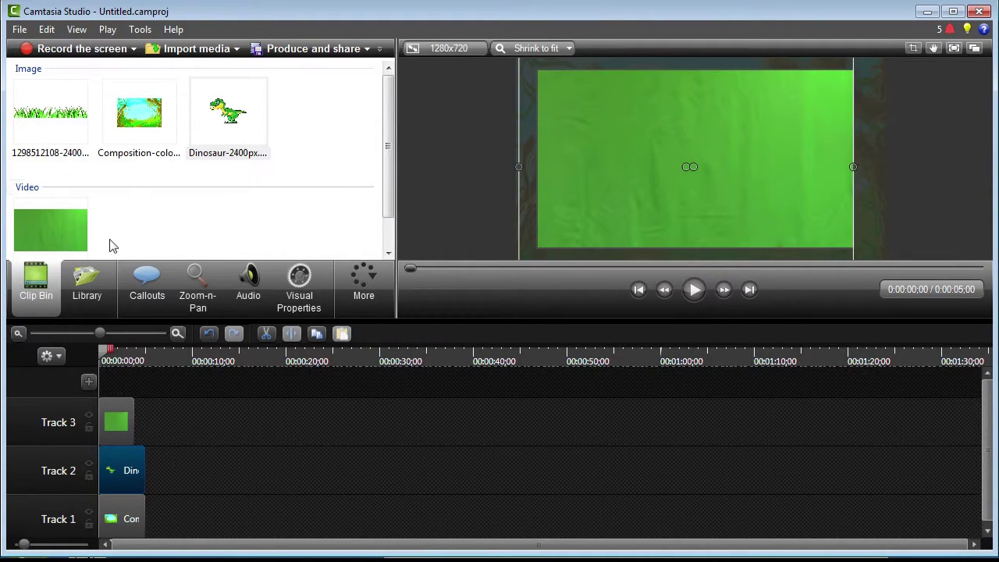
drag(50, 117, 109, 386)
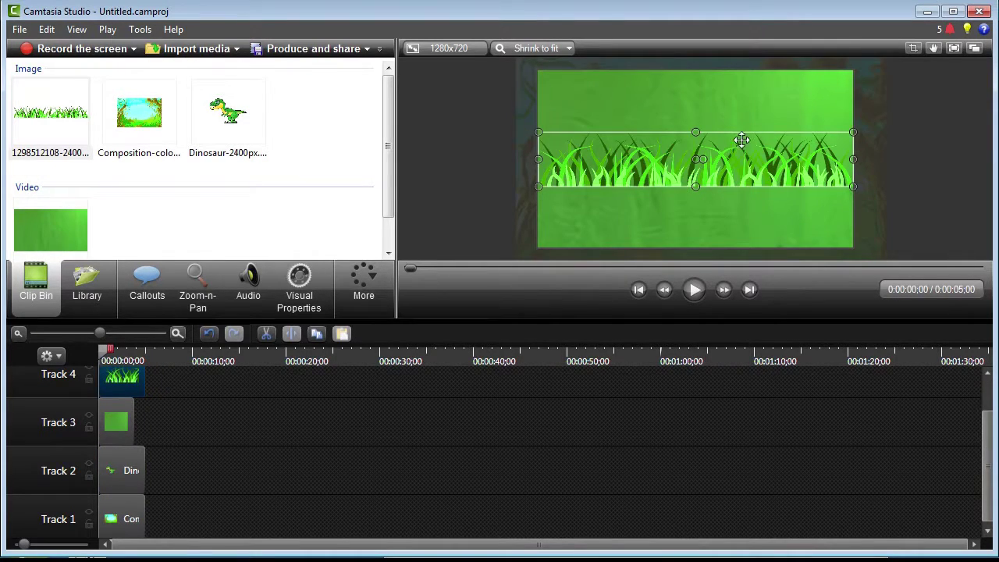
drag(742, 144, 735, 219)
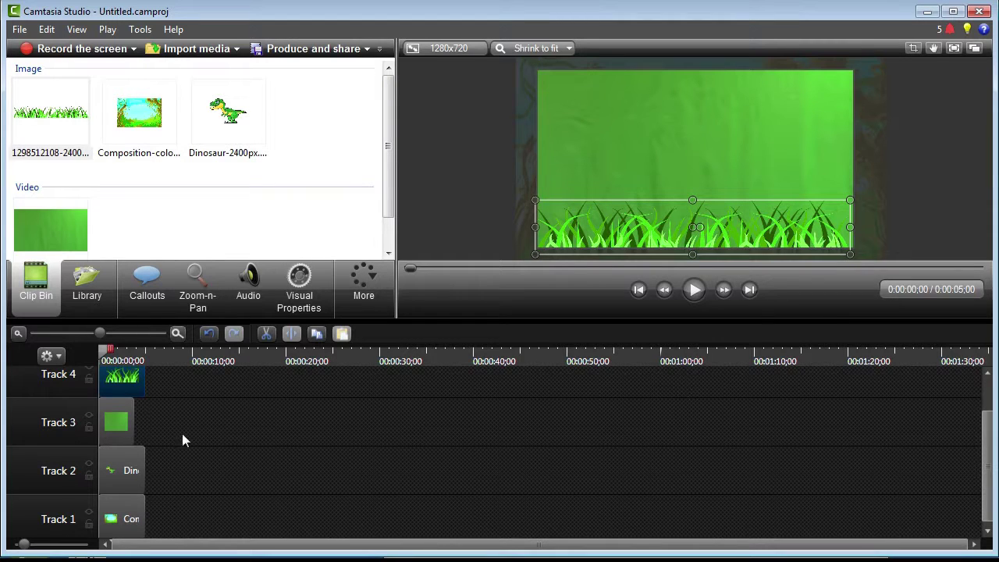
- Select the Track 3 green-screen clip and show its Visual Properties
click(114, 416)
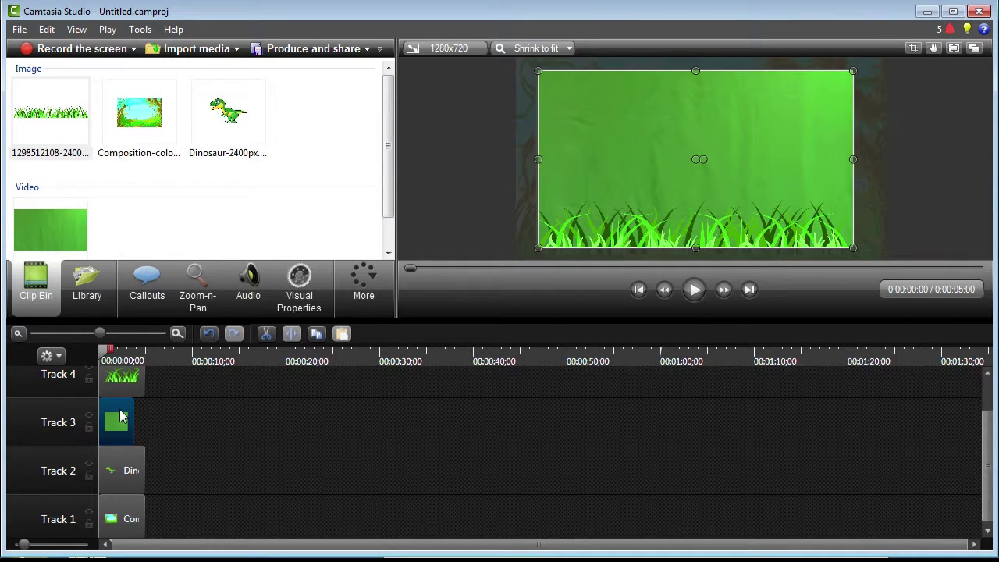
click(361, 280)
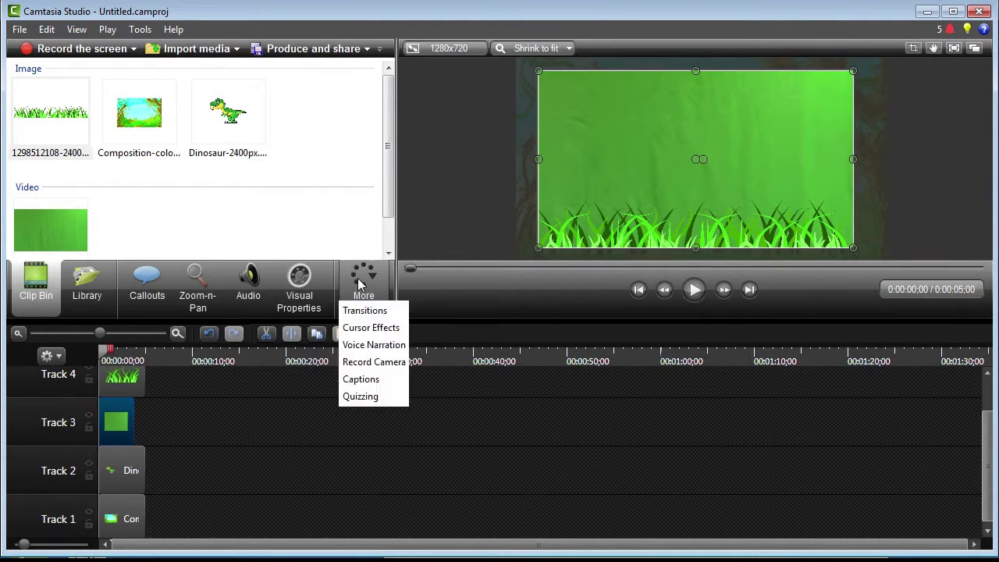
click(314, 445)
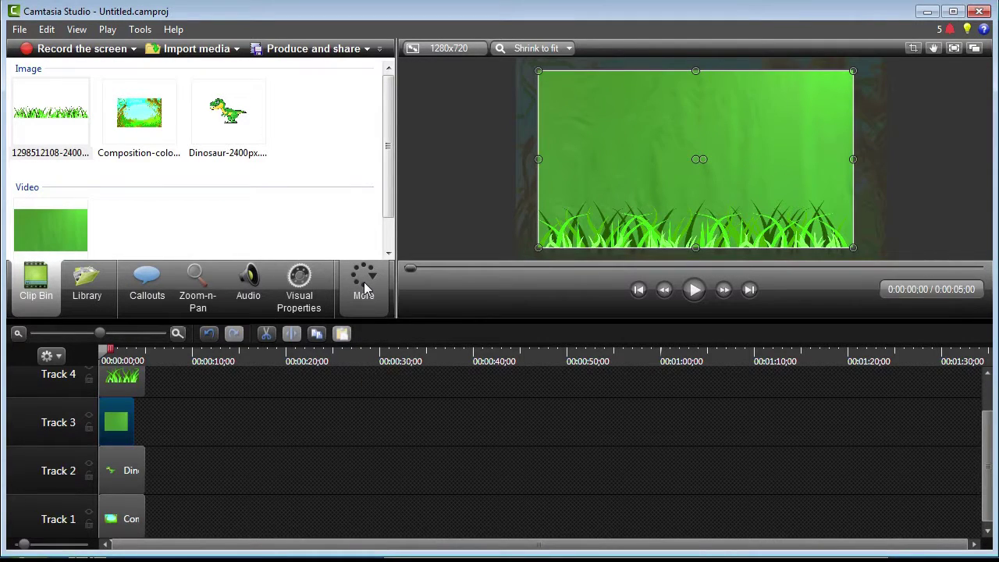
click(364, 288)
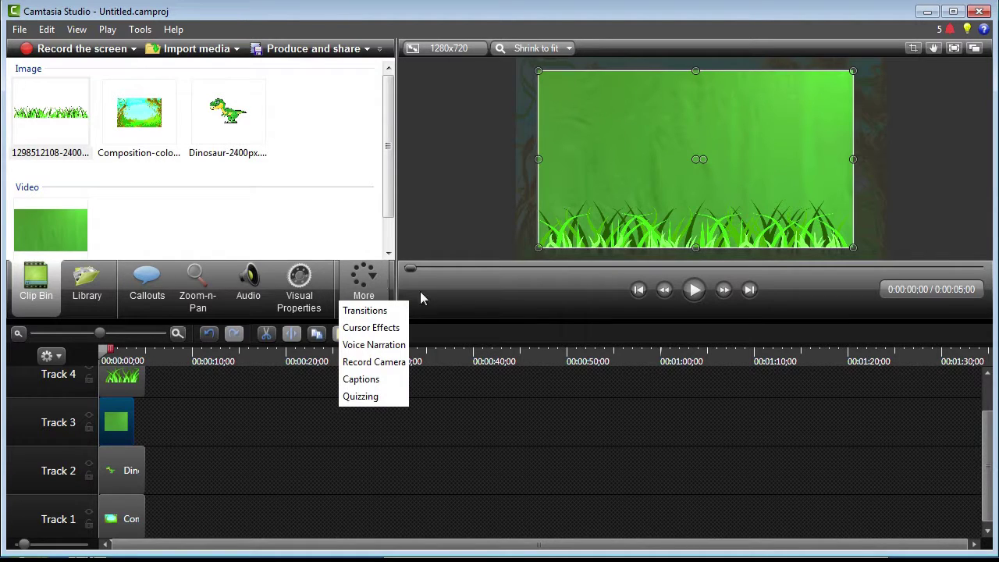
click(260, 378)
- Turn on Remove a color for the green-screen clip in Visual Properties
click(299, 289)
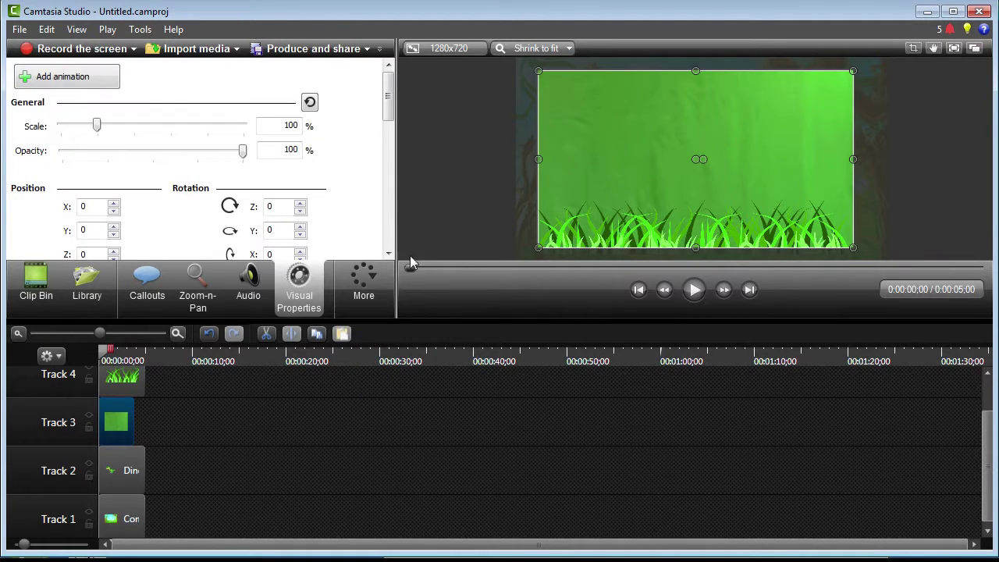
scroll(274, 171, down, 5)
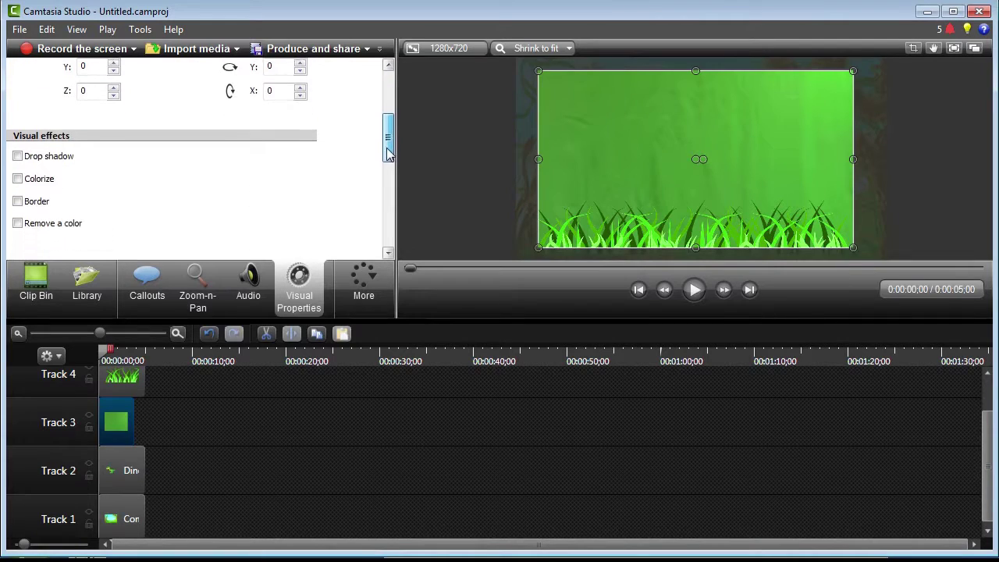
click(67, 204)
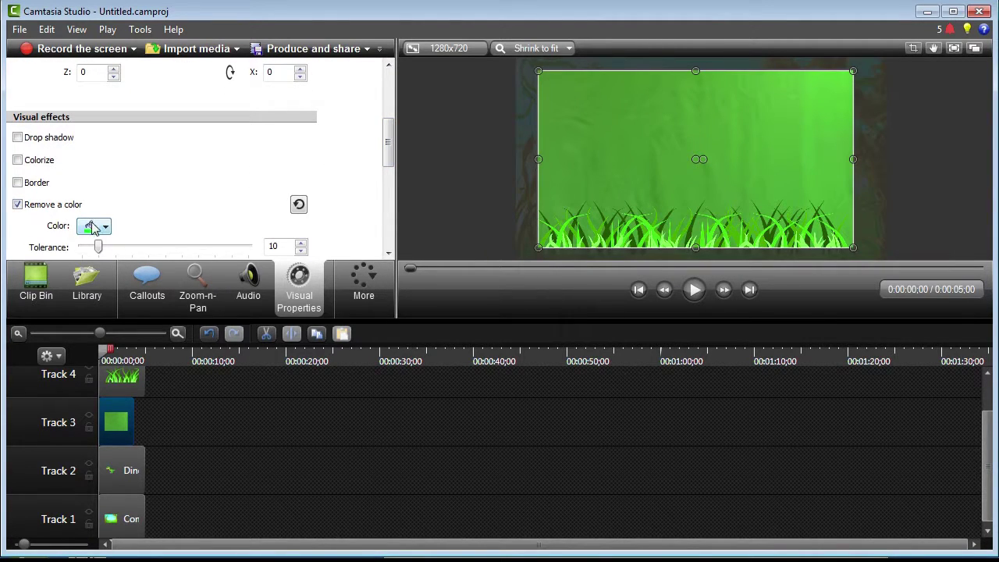
scroll(384, 185, down, 3)
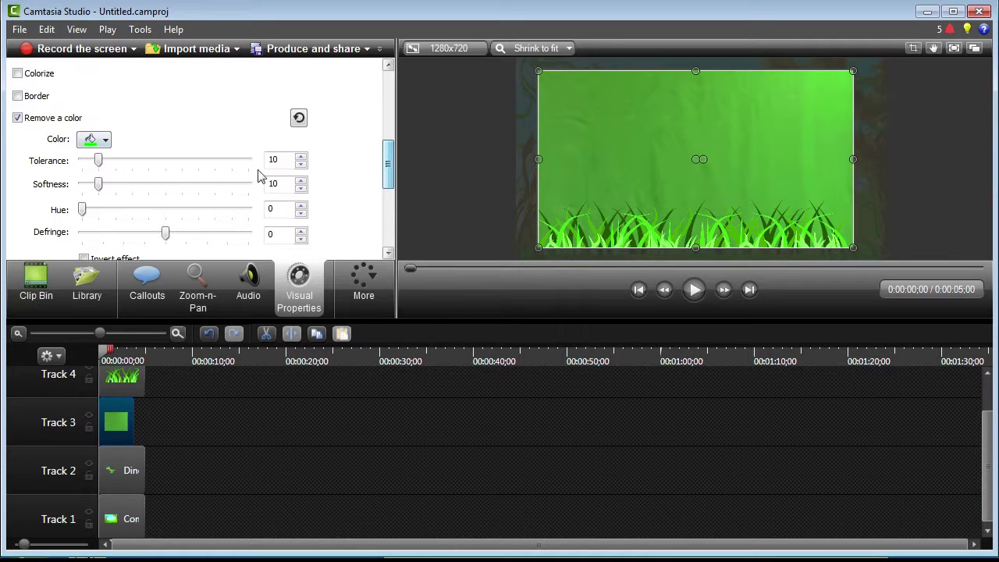
- Sample the green backdrop from the preview as the colour to remove, then play the composite
click(100, 140)
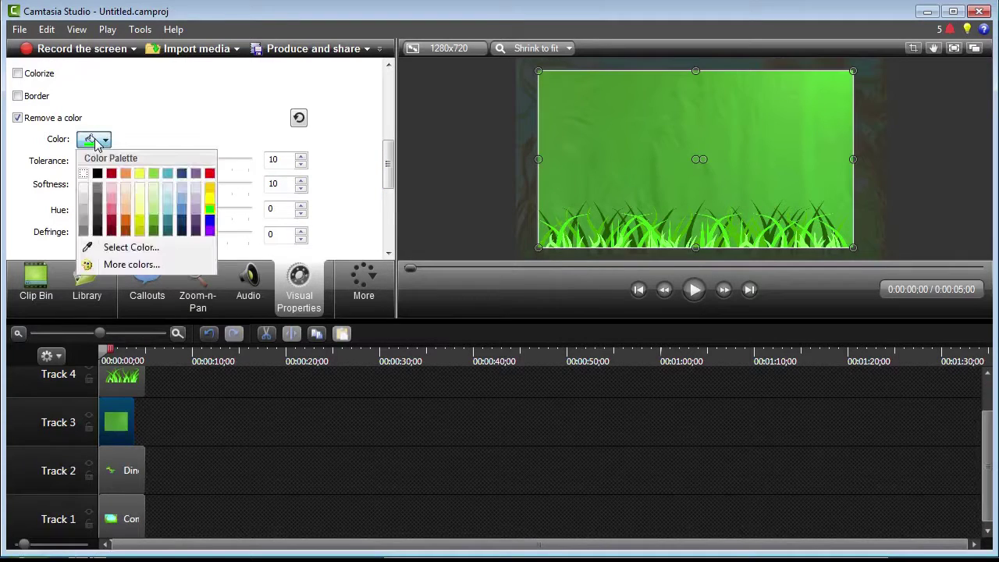
click(109, 248)
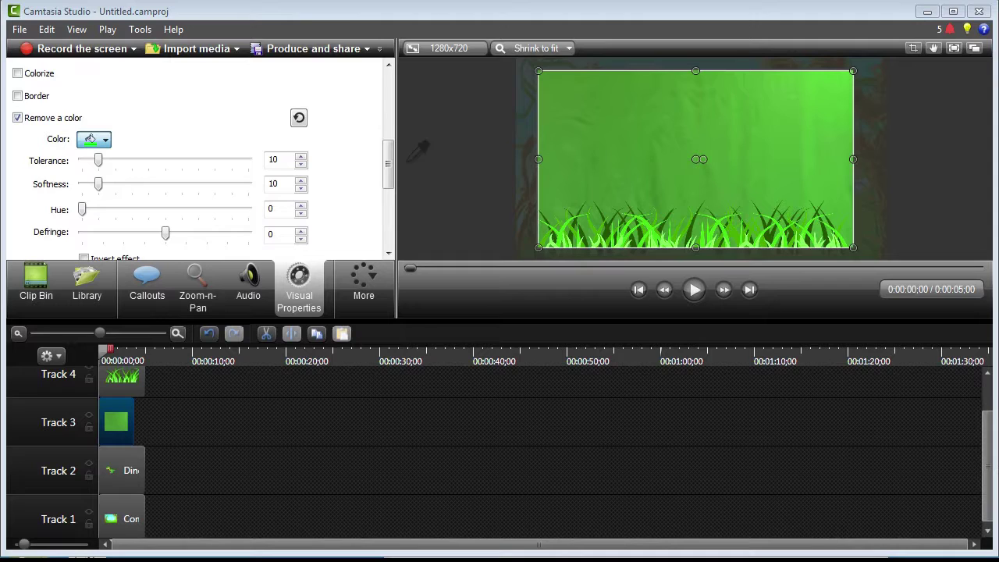
click(693, 124)
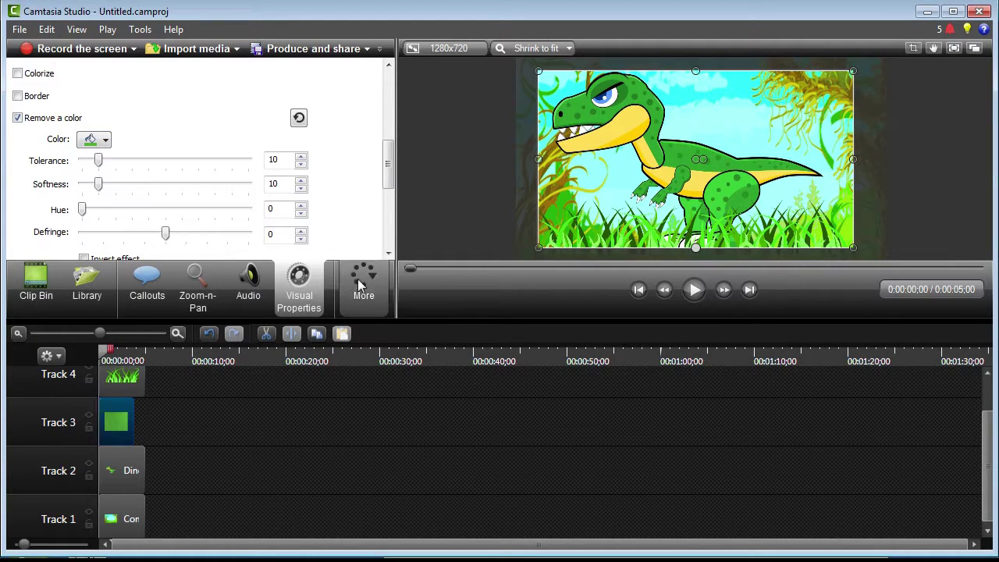
click(694, 289)
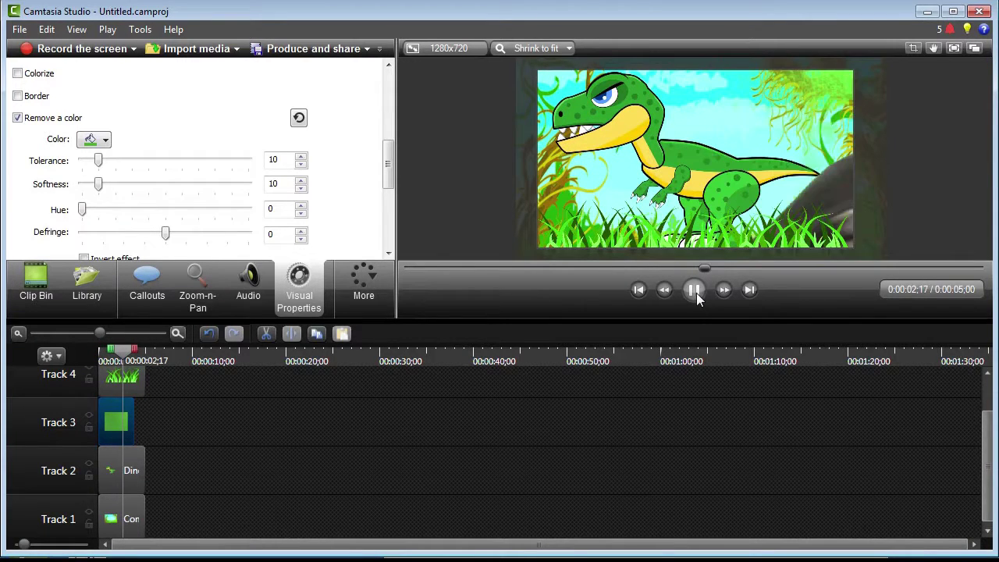
- Raise the colour-removal tolerance from 10 to 21 at about 0:00:02;22
click(695, 292)
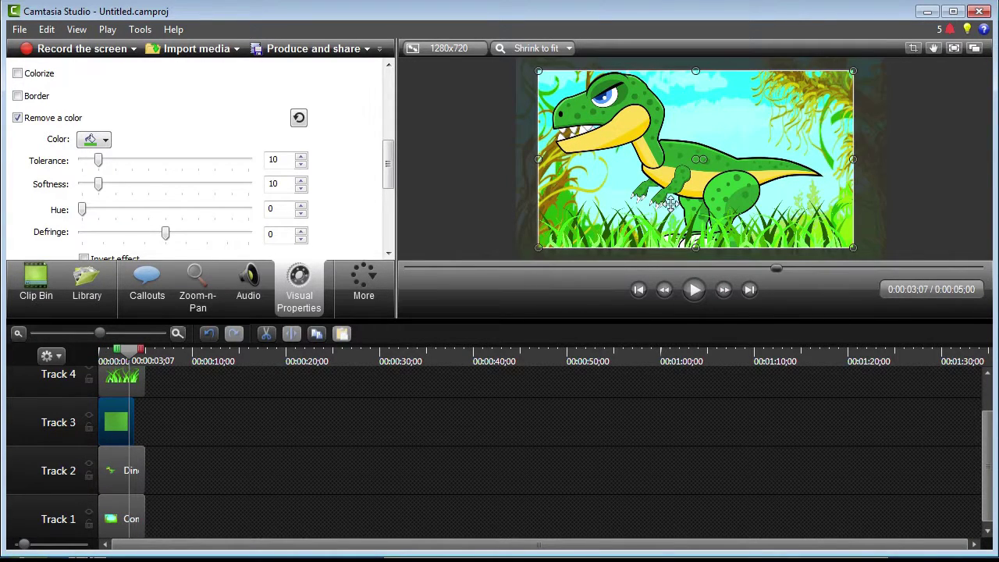
drag(769, 268, 551, 279)
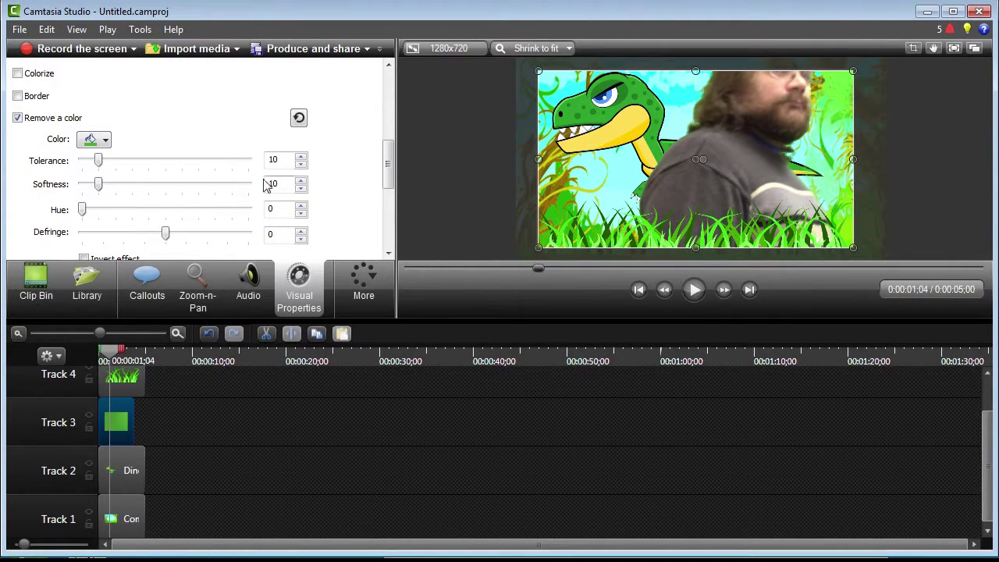
drag(97, 161, 117, 161)
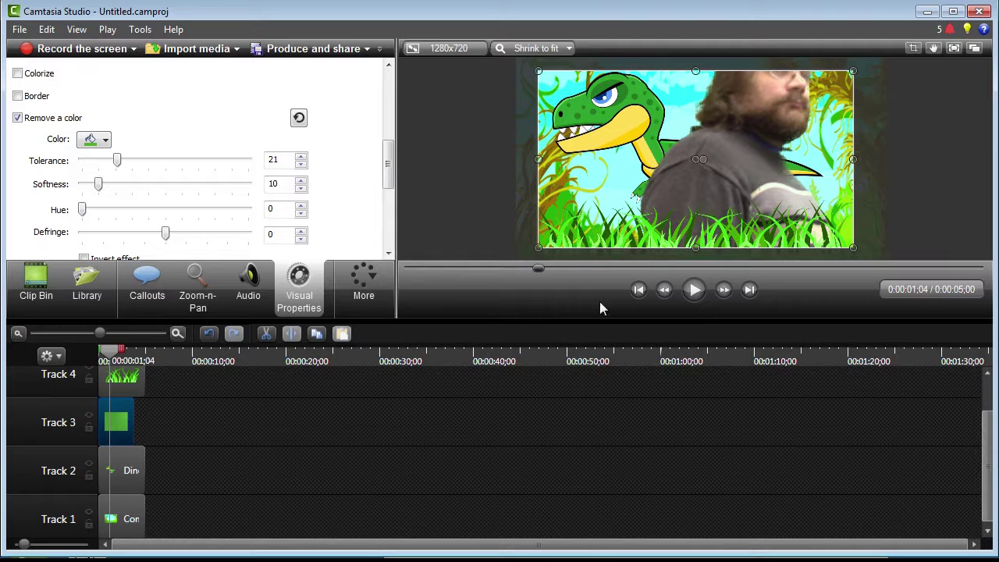
- Replay the keyed clip from the beginning, stopping at 0:00:02;11
click(640, 293)
click(692, 292)
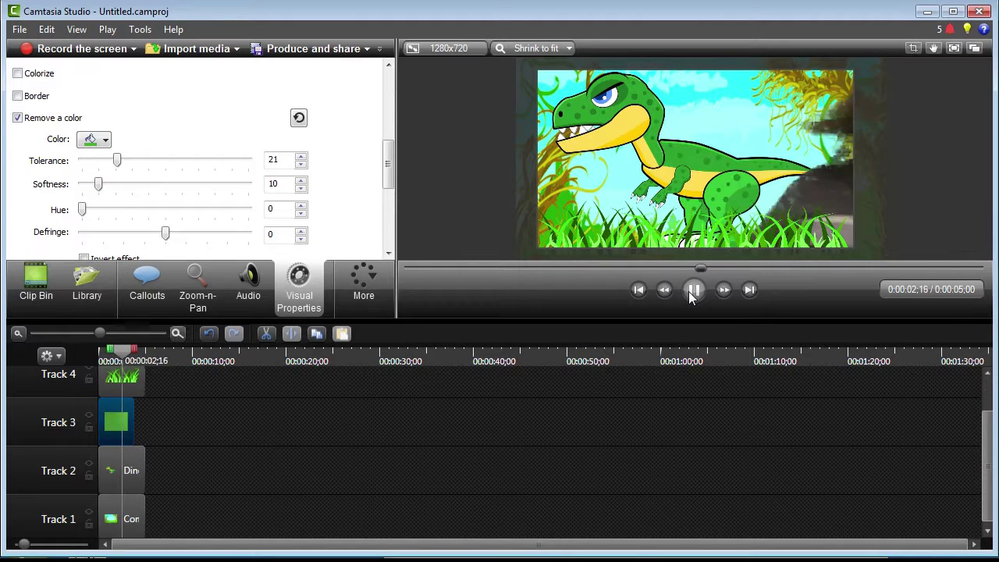
click(692, 290)
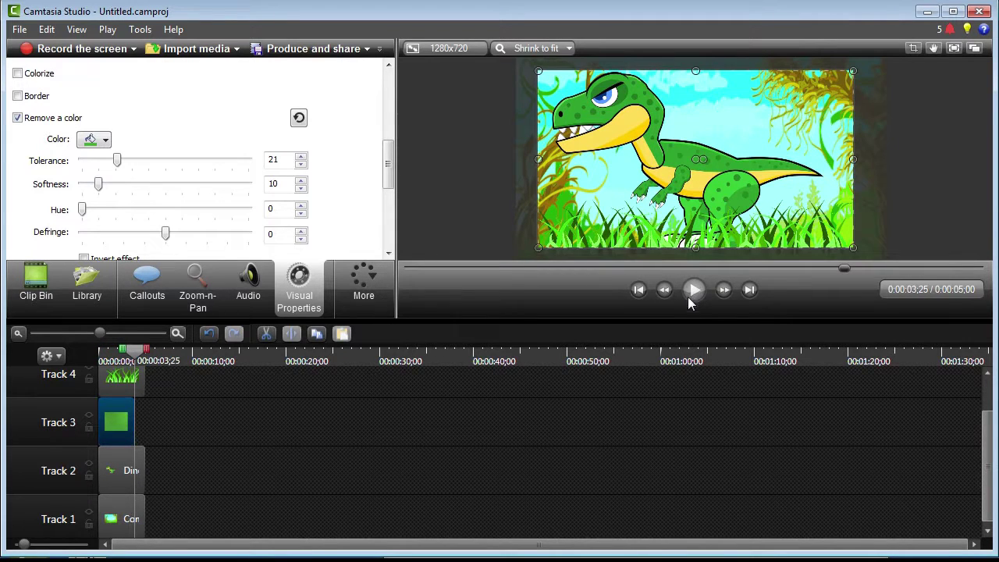
click(638, 291)
click(693, 290)
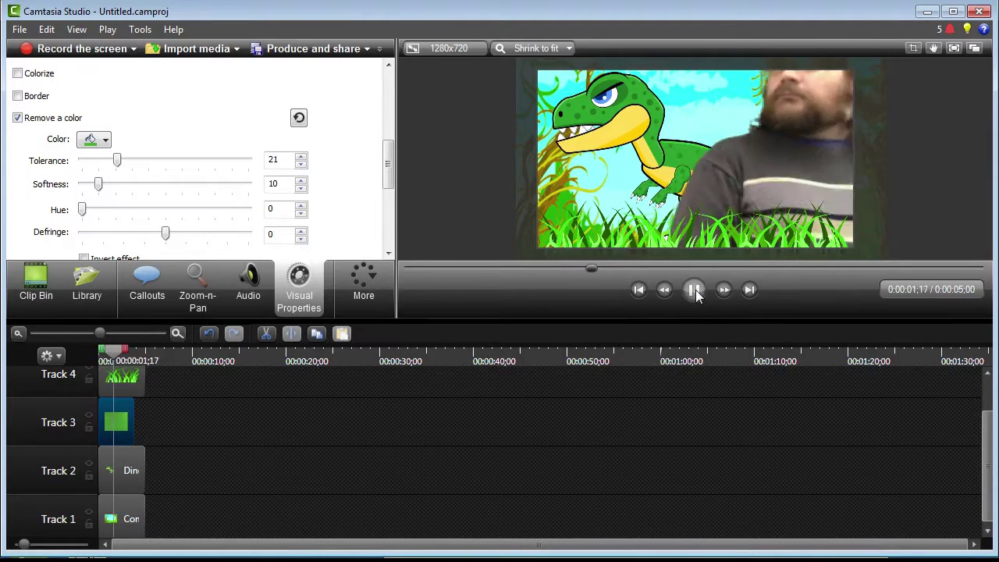
click(695, 290)
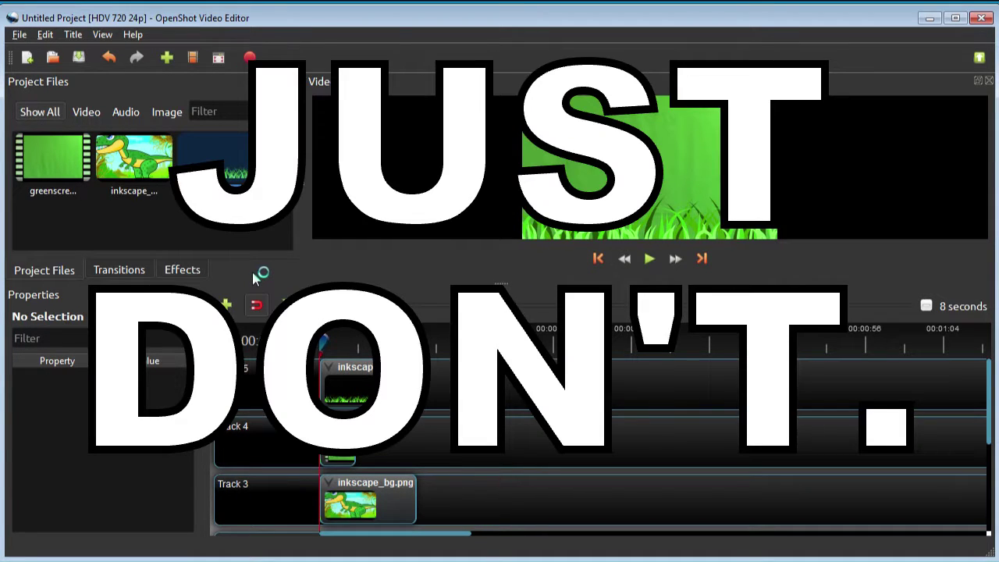
- Show OpenShot's Effects library and select the Chroma Key effect
click(137, 267)
click(183, 271)
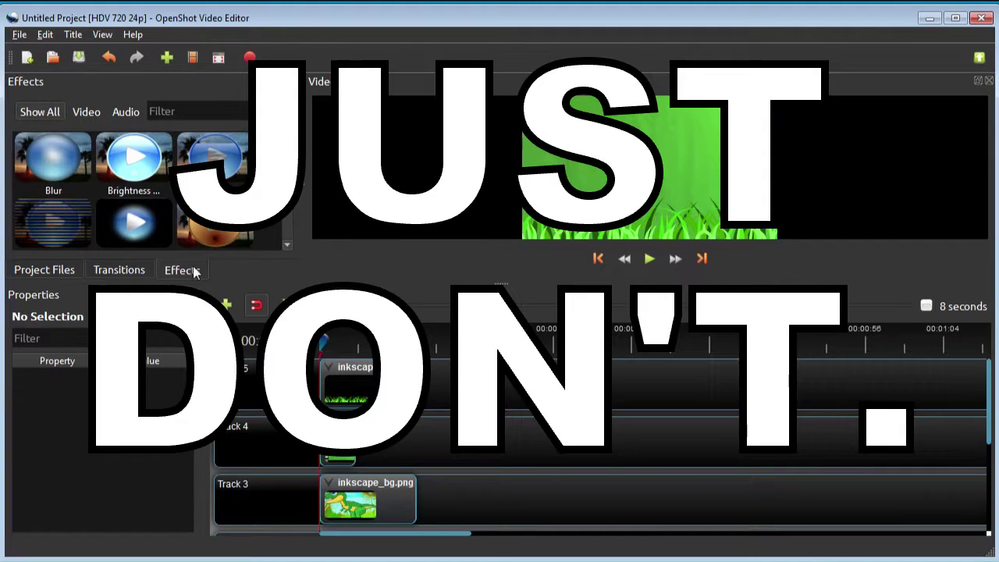
click(228, 167)
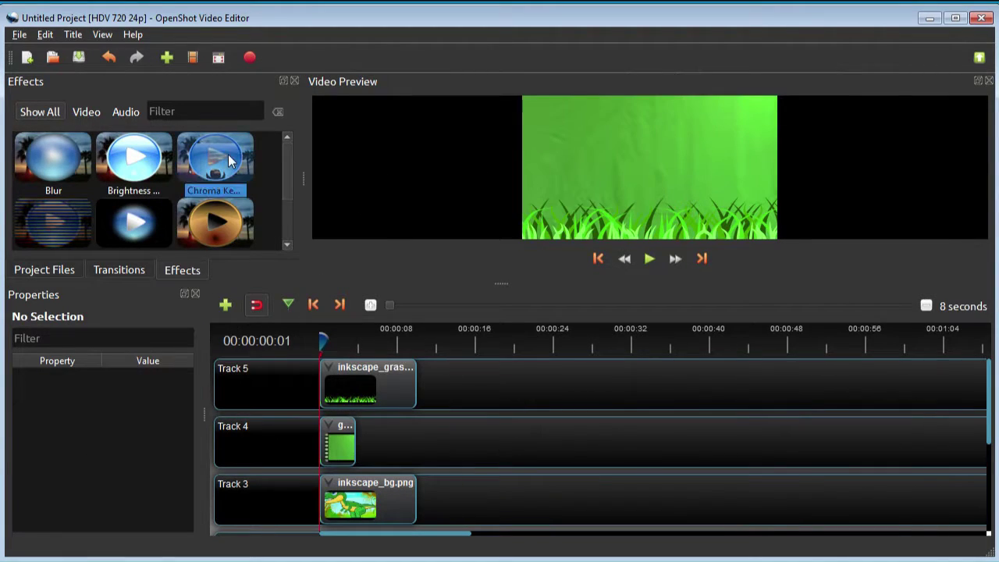
- Apply Chroma Key to the green-screen clip and select its Key Color property
drag(219, 146, 340, 433)
click(338, 430)
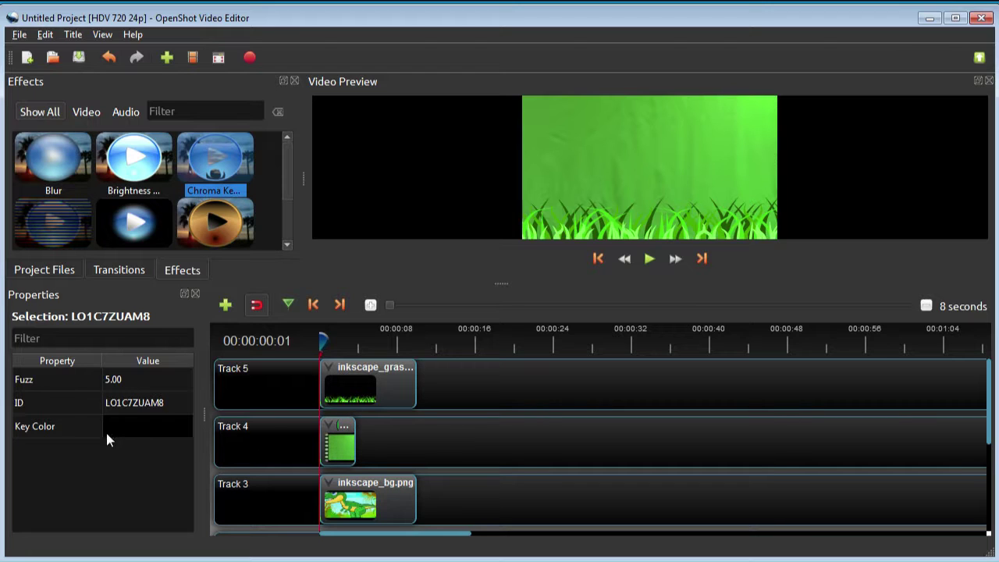
click(143, 427)
- Set the Chroma Key colour to the pure green #00ff00 basic colour and confirm
double_click(154, 429)
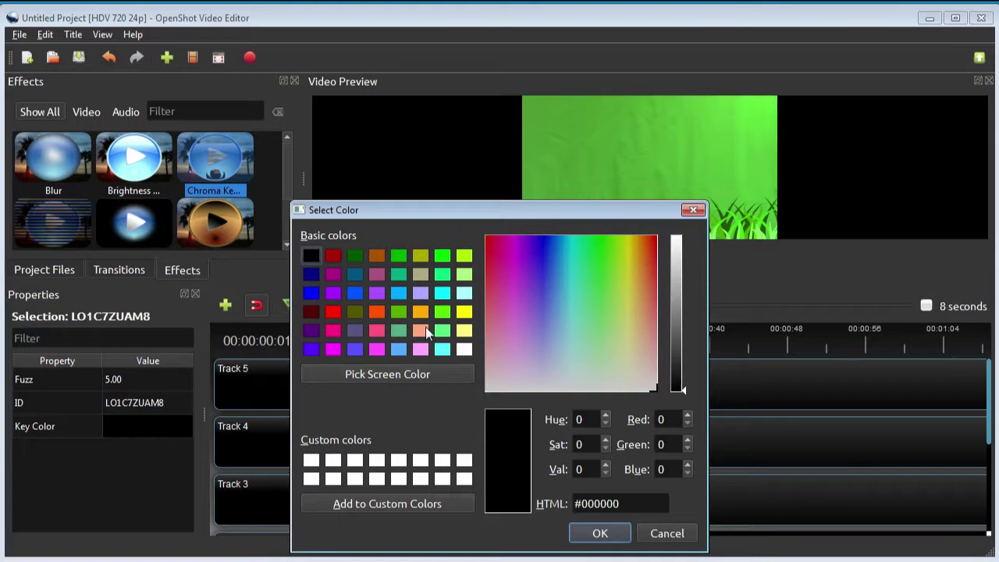
click(368, 377)
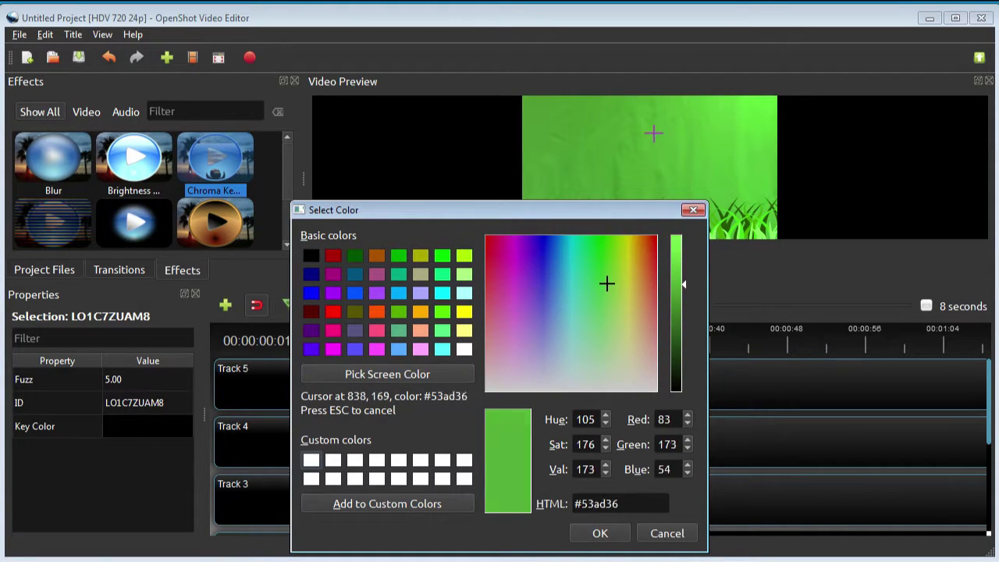
key(Escape)
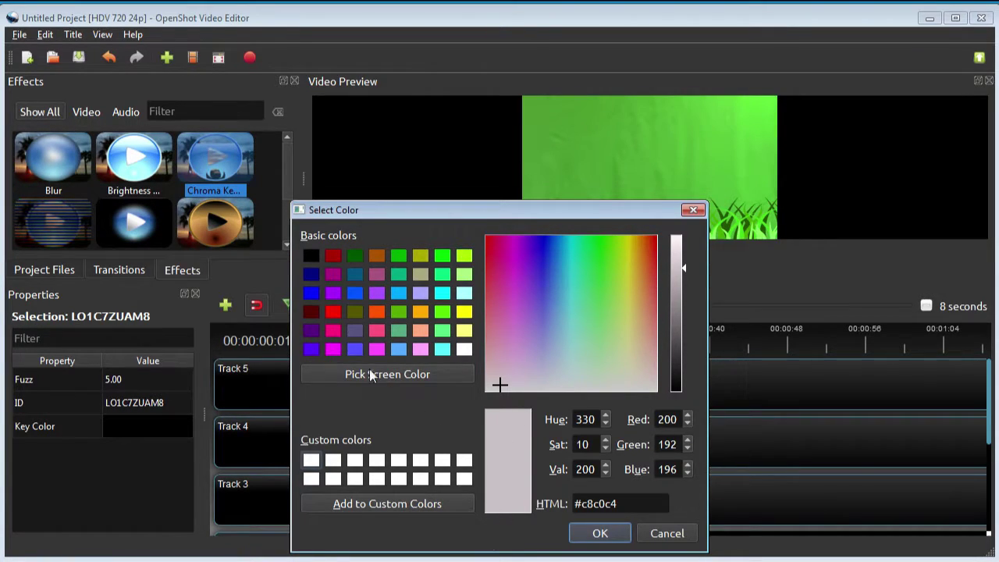
click(443, 255)
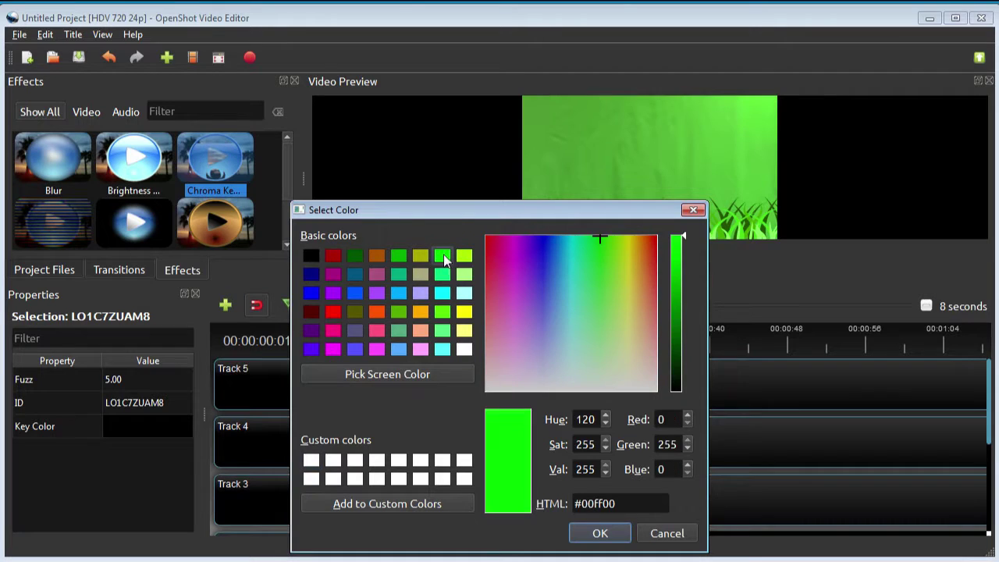
click(599, 534)
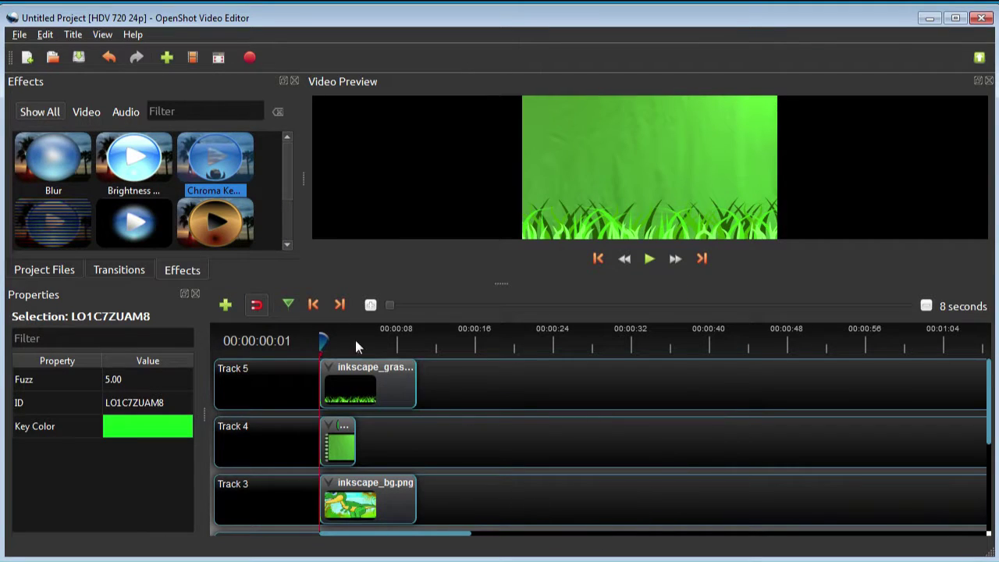
- Scrub to 00:00:01:19, where the presenter still stands on a green backdrop
drag(325, 341, 337, 341)
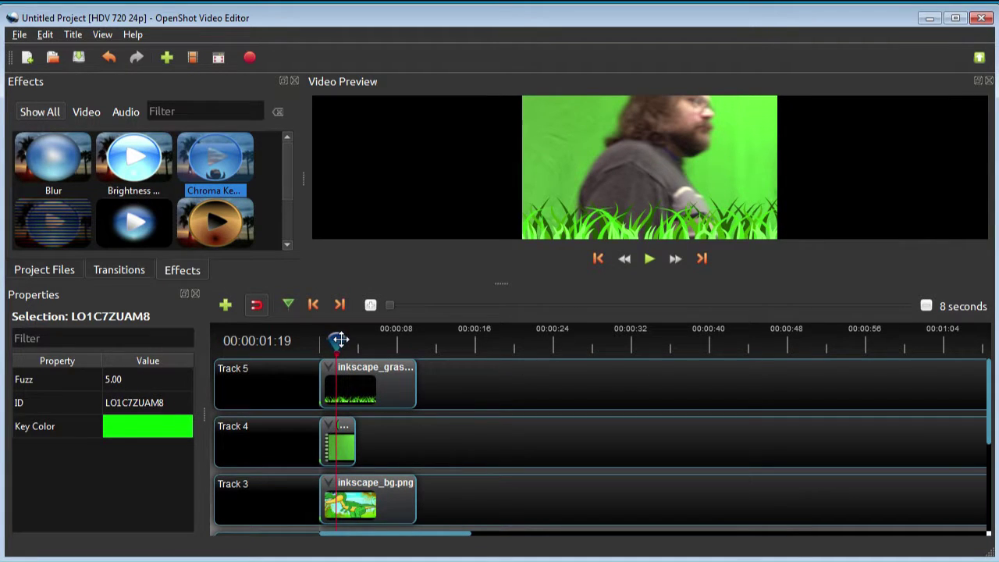
drag(340, 340, 337, 340)
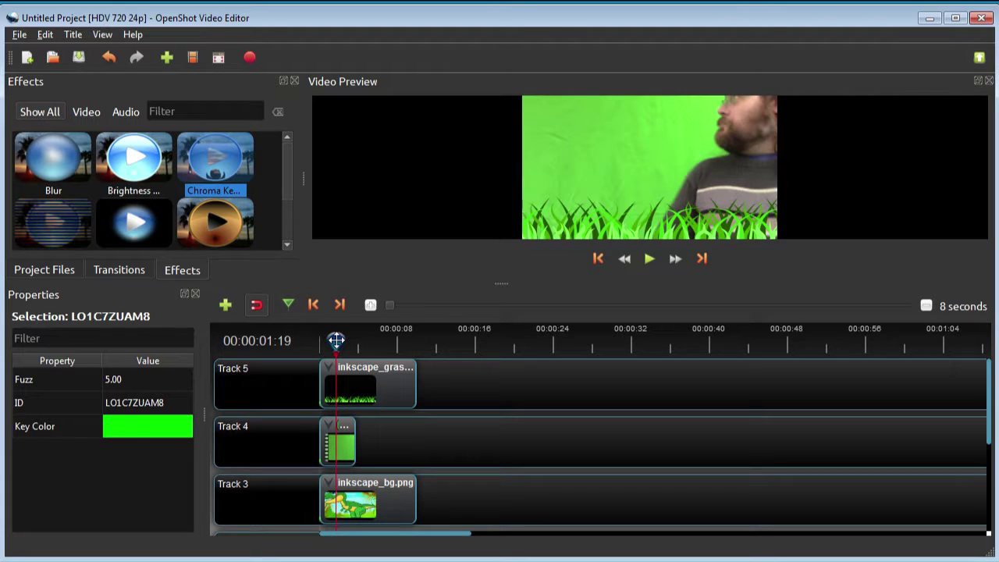